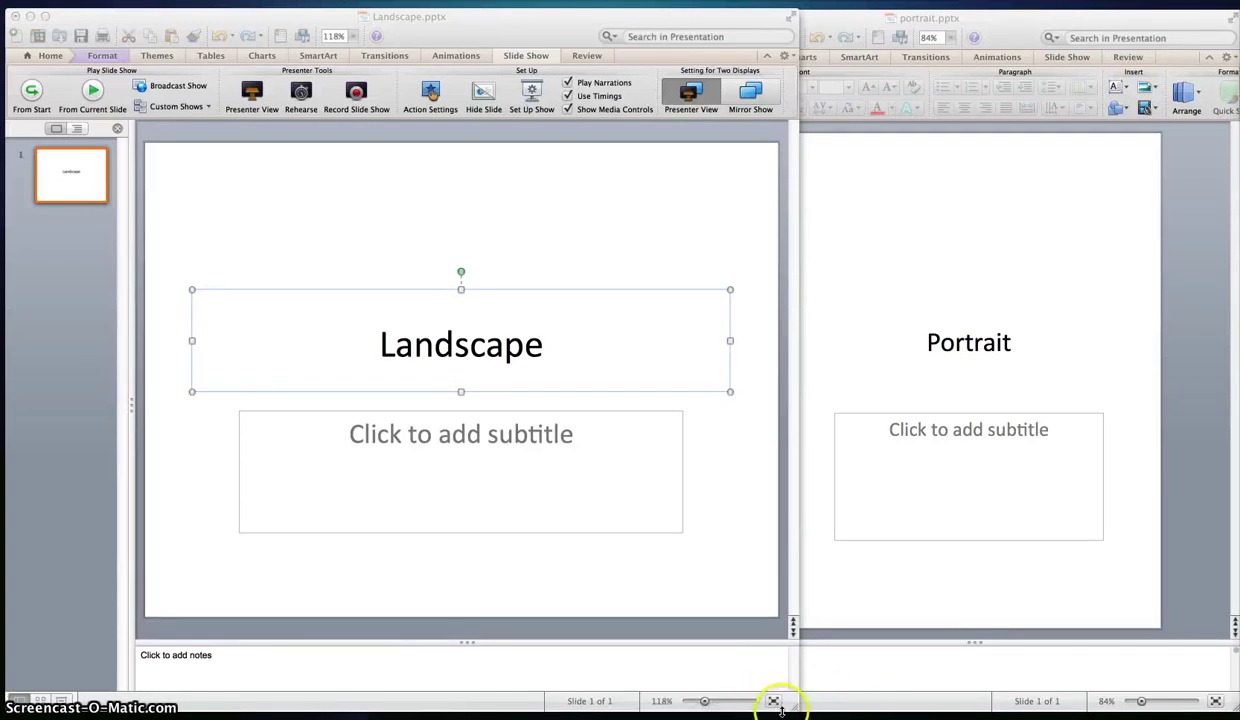
Step: Drag the Landscape.pptx window's corner inward so it sits narrower beside portrait.pptx
{"action": "left_click_drag", "start_coordinate": [792, 707], "coordinate": [632, 712]}
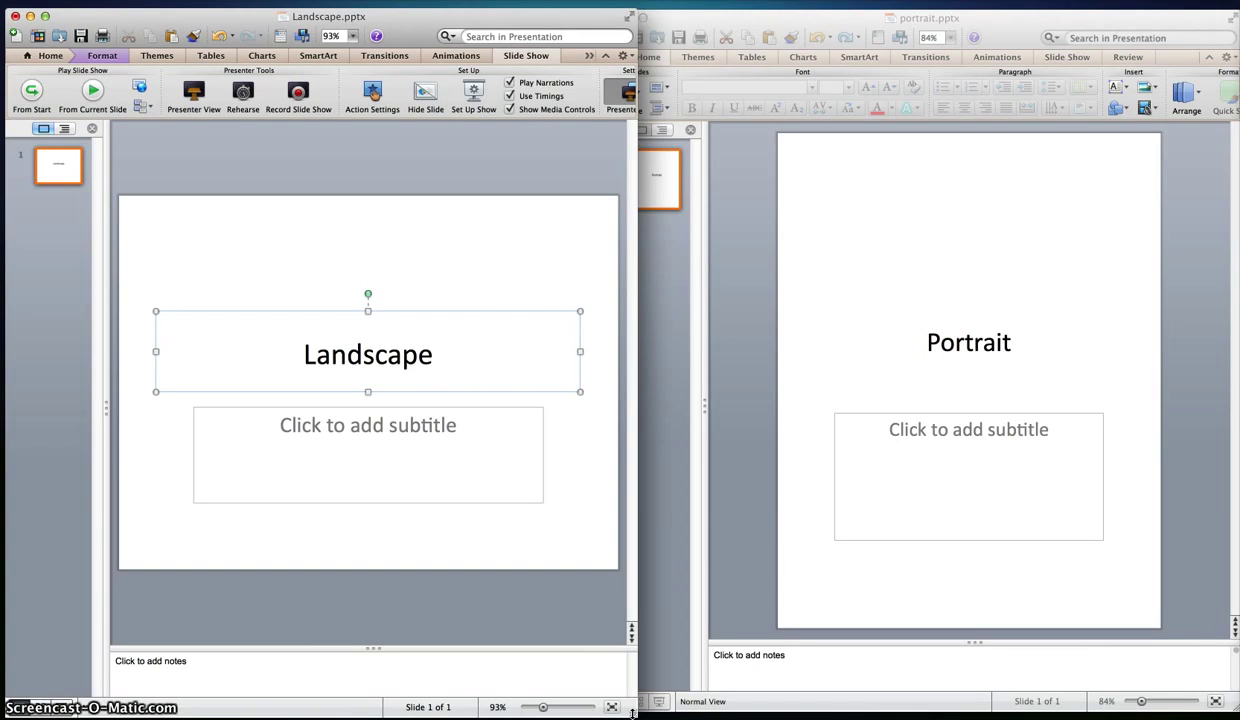
Step: Resize the Landscape window and add three new title-and-content slides after the title slide
{"action": "left_click", "coordinate": [419, 280]}
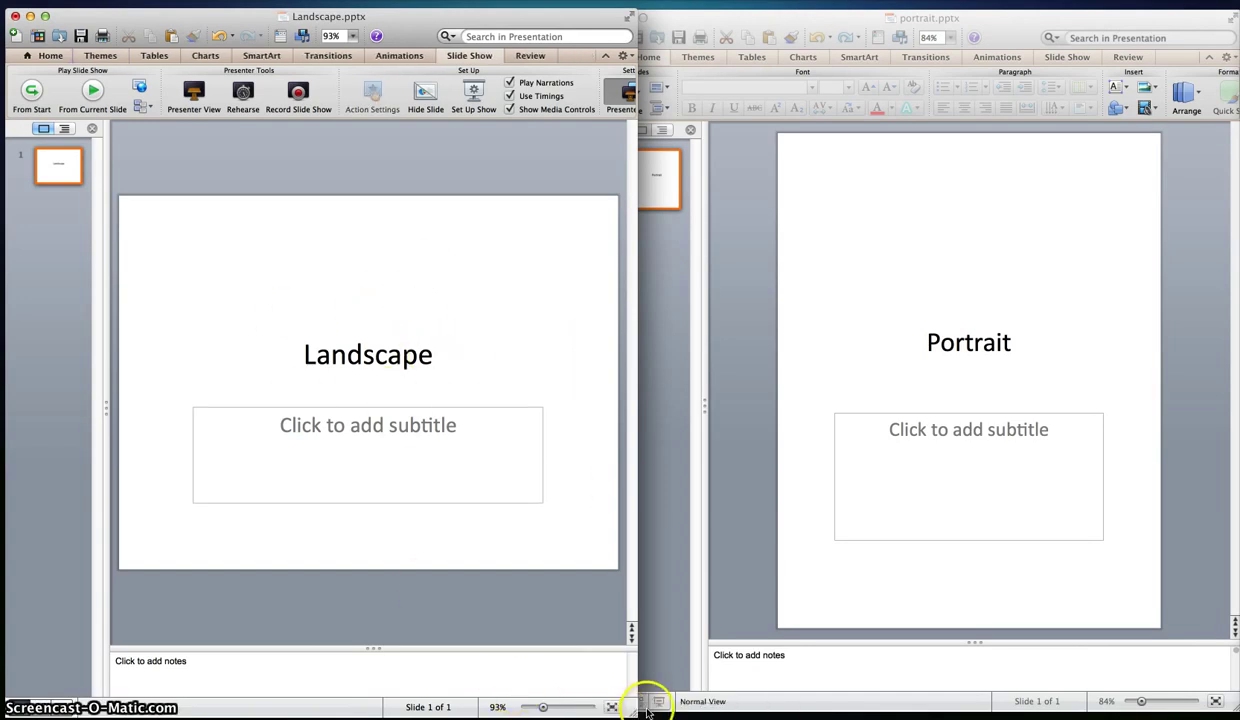
{"action": "left_click_drag", "start_coordinate": [634, 712], "coordinate": [724, 688]}
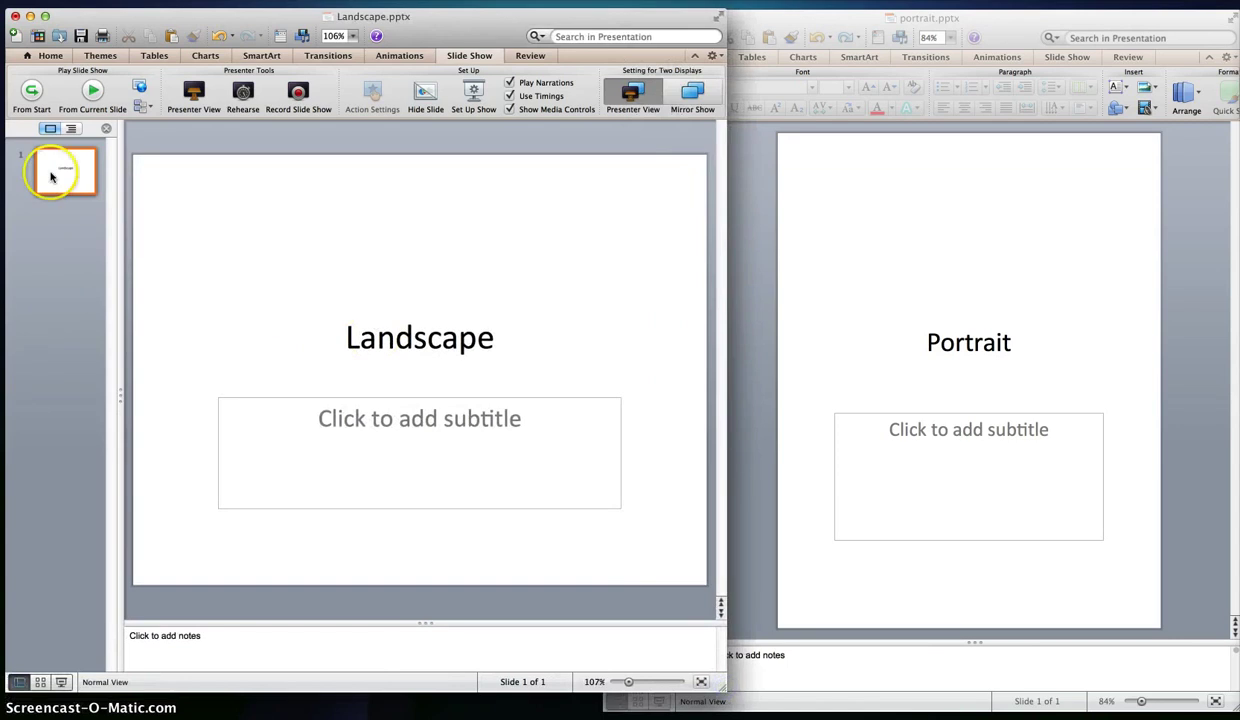
{"action": "left_click", "coordinate": [52, 57]}
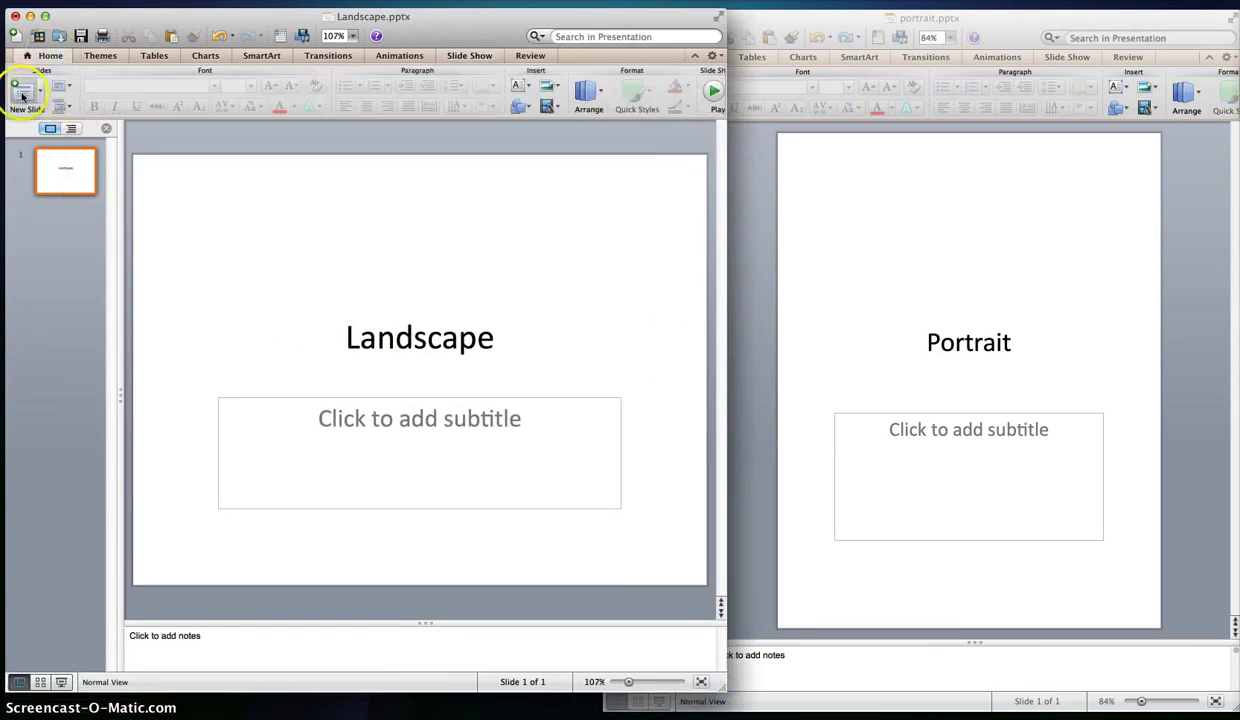
{"action": "left_click", "coordinate": [22, 92]}
{"action": "left_click", "coordinate": [22, 92]}
{"action": "left_click", "coordinate": [22, 92]}
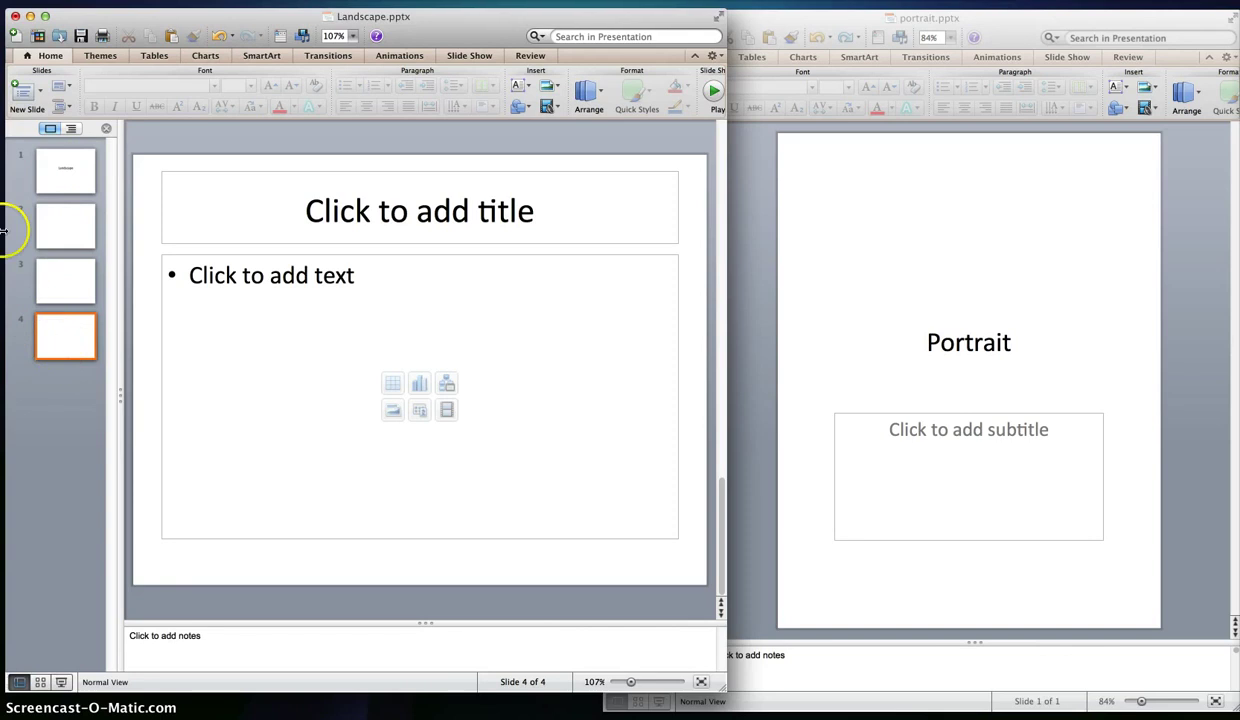
{"action": "left_click", "coordinate": [105, 56]}
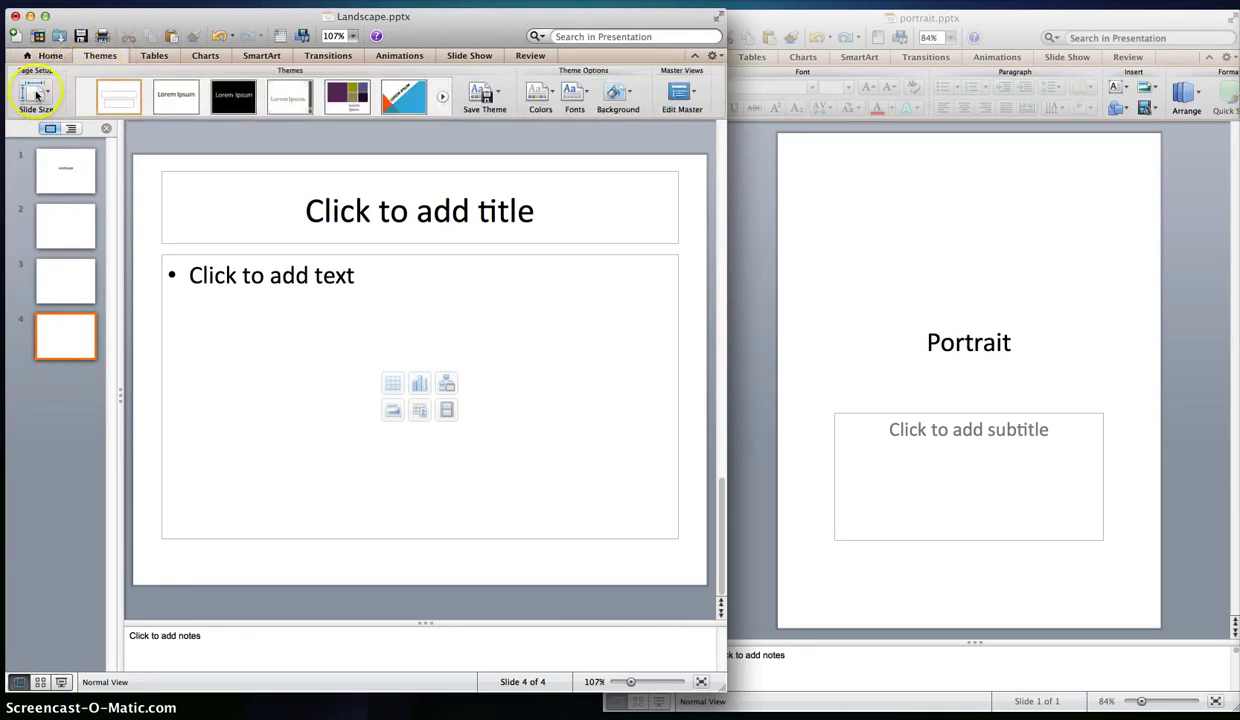
Step: Set the Page Setup slide orientation to portrait, making every slide 7.5 by 10 inches
{"action": "left_click", "coordinate": [37, 94]}
{"action": "left_click", "coordinate": [37, 95]}
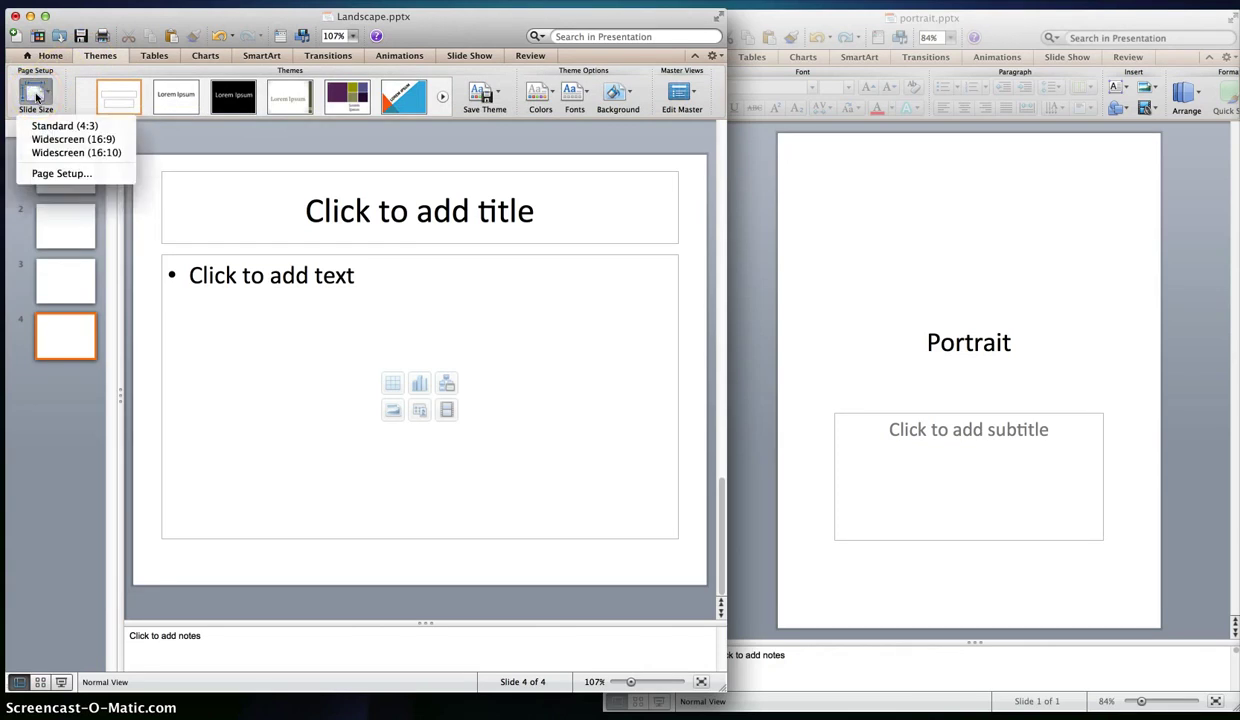
{"action": "left_click", "coordinate": [41, 177]}
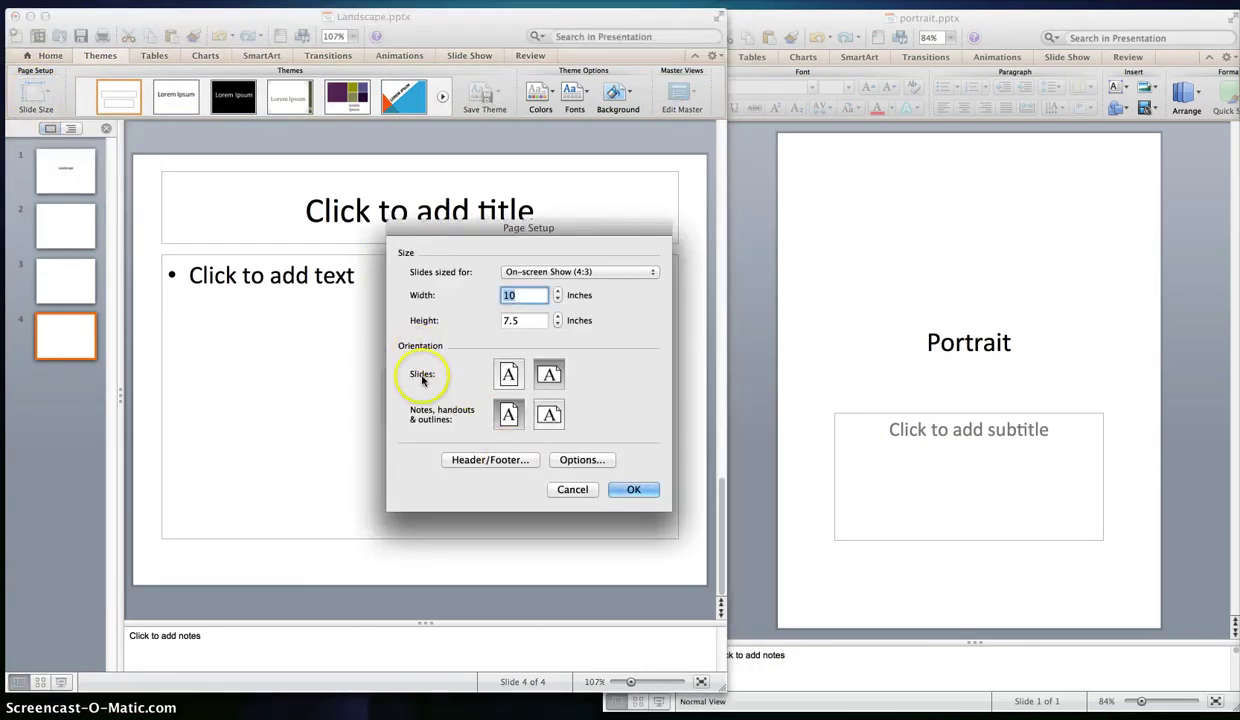
{"action": "left_click", "coordinate": [507, 374]}
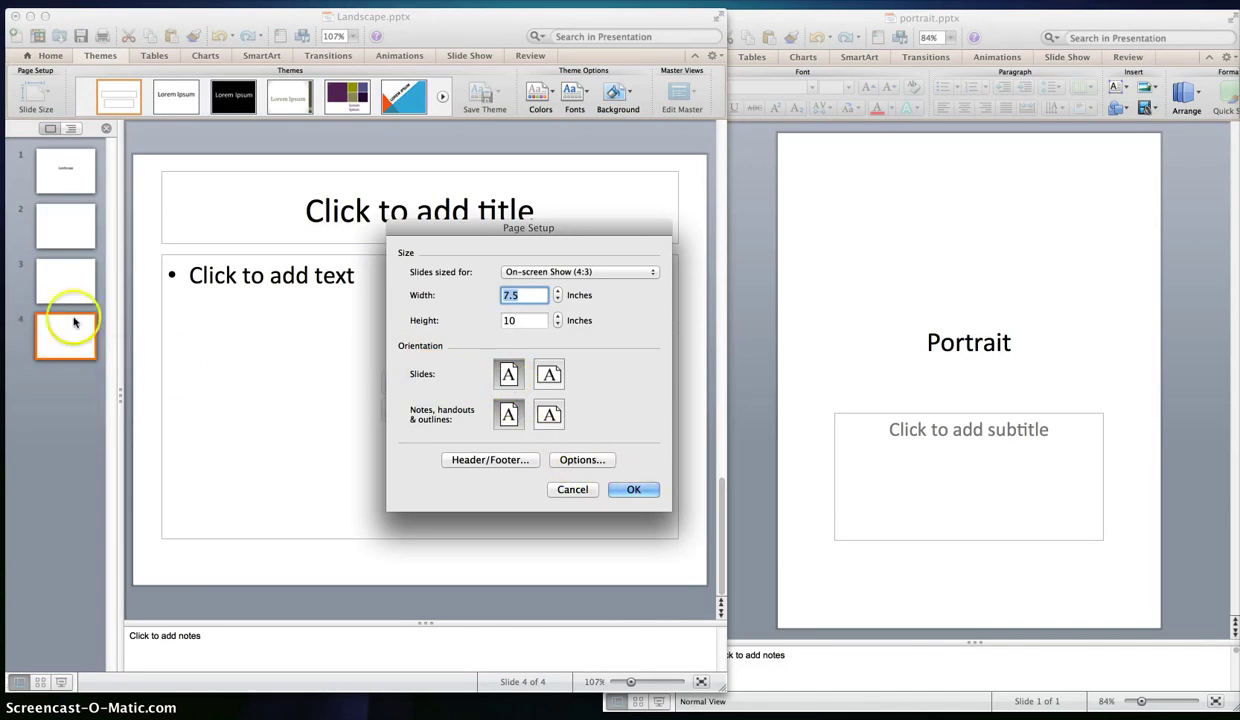
{"action": "left_click", "coordinate": [633, 489]}
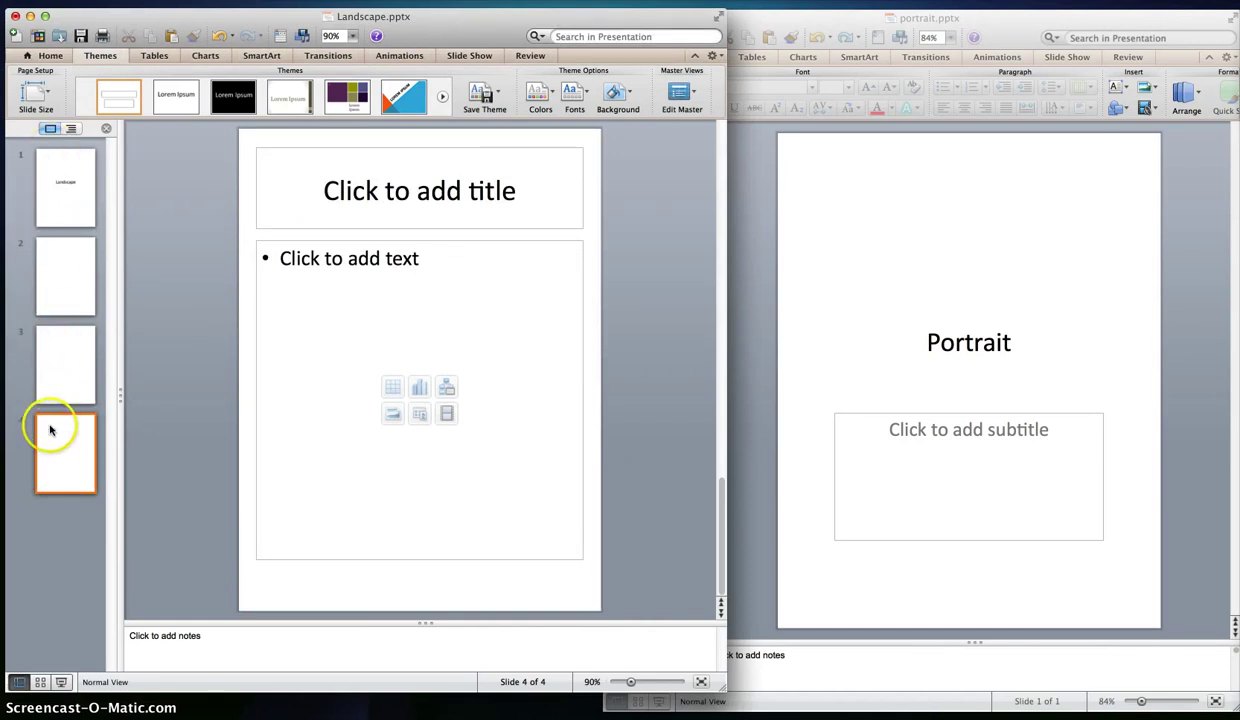
Step: Undo the portrait change and open Slide Master view on the Title Slide layout
{"action": "left_click", "coordinate": [20, 102]}
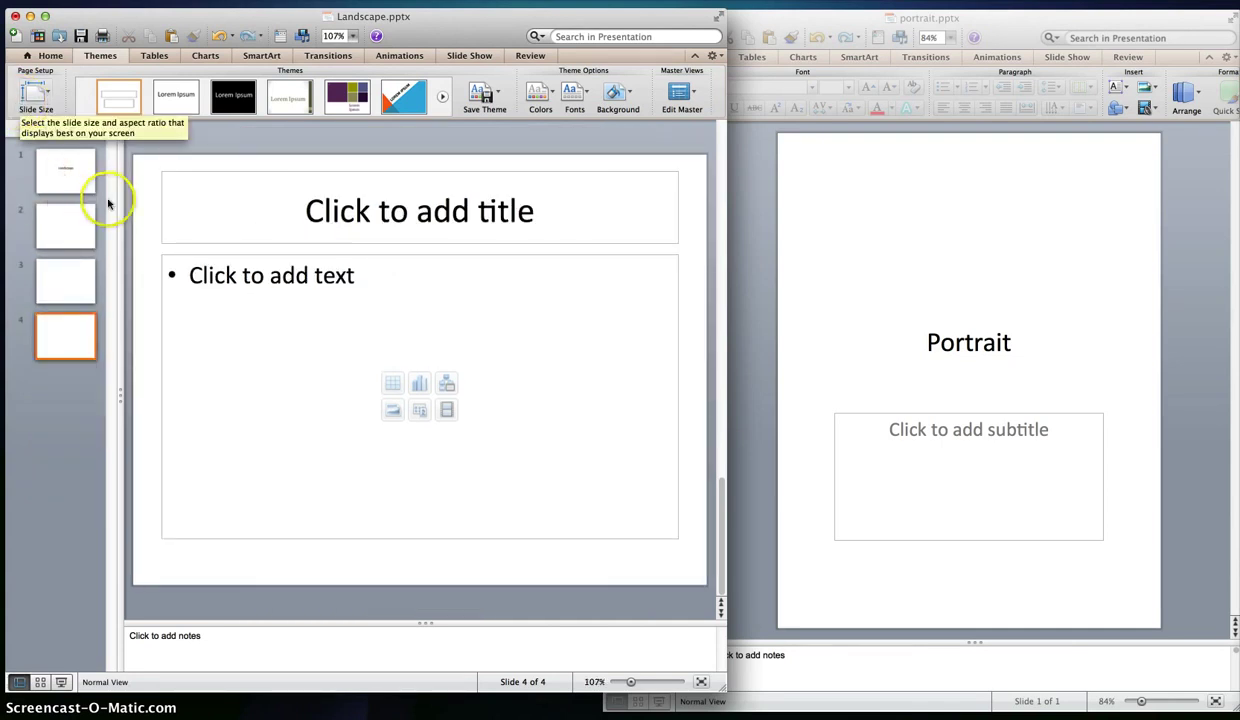
{"action": "left_click", "coordinate": [681, 95]}
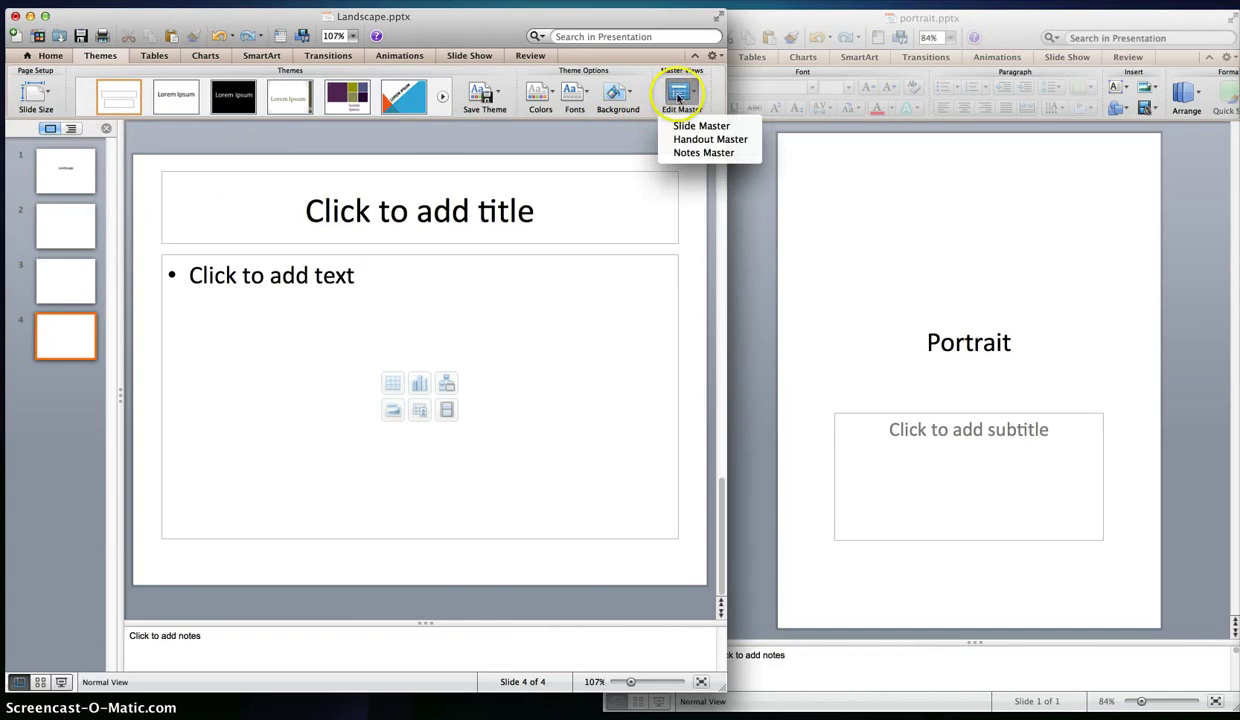
{"action": "left_click", "coordinate": [680, 97]}
{"action": "left_click", "coordinate": [680, 100]}
{"action": "left_click", "coordinate": [686, 127]}
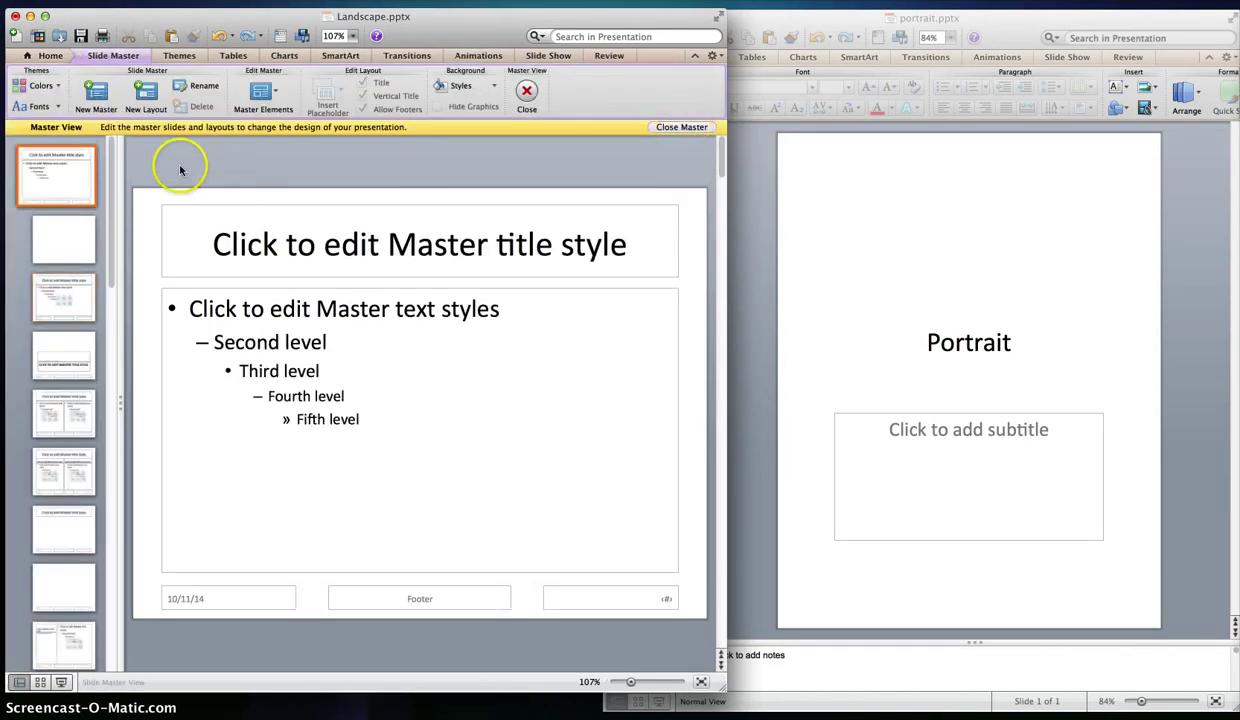
{"action": "left_click", "coordinate": [69, 252]}
{"action": "left_click", "coordinate": [59, 249]}
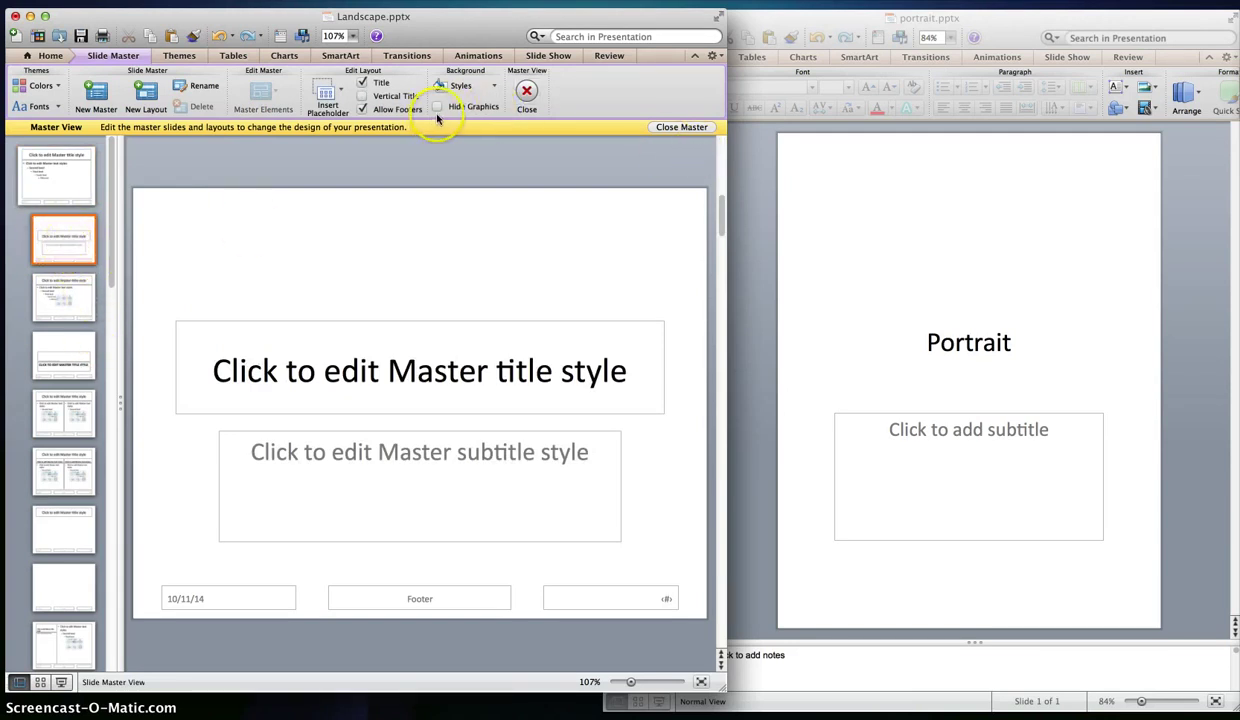
Step: Try setting the master layout to portrait orientation in Page Setup
{"action": "left_click", "coordinate": [180, 56]}
{"action": "left_click", "coordinate": [40, 98]}
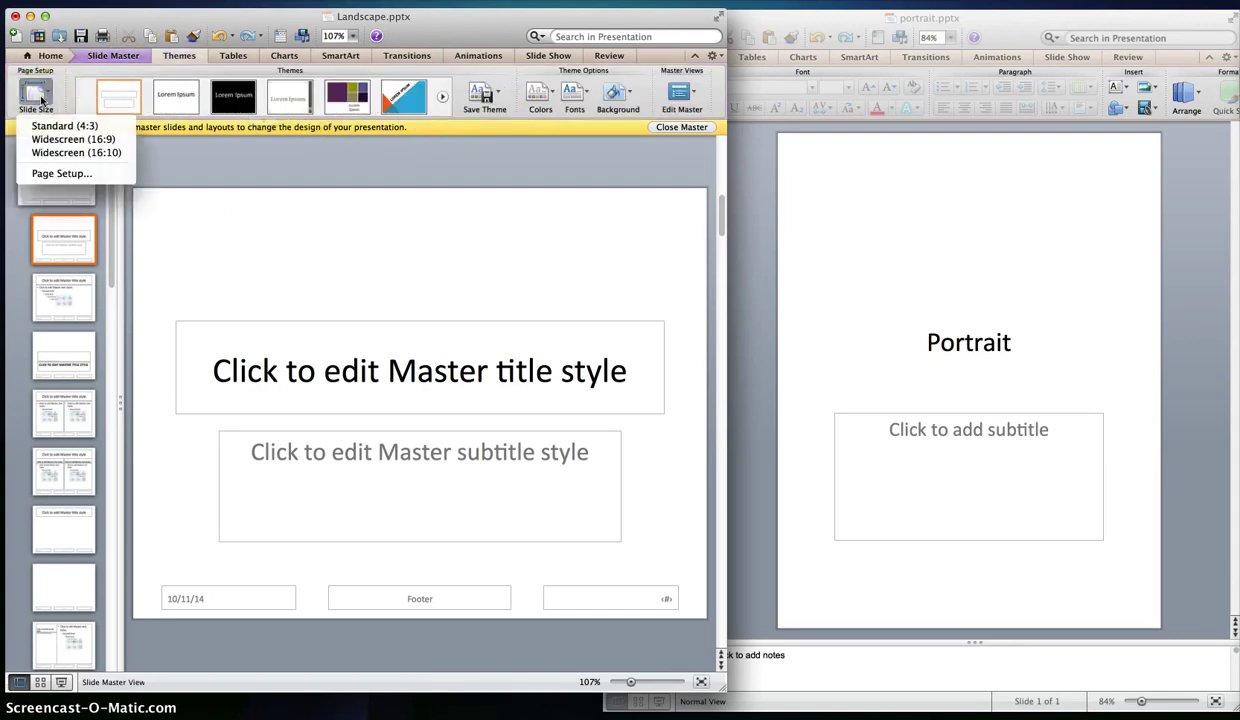
{"action": "left_click", "coordinate": [60, 173]}
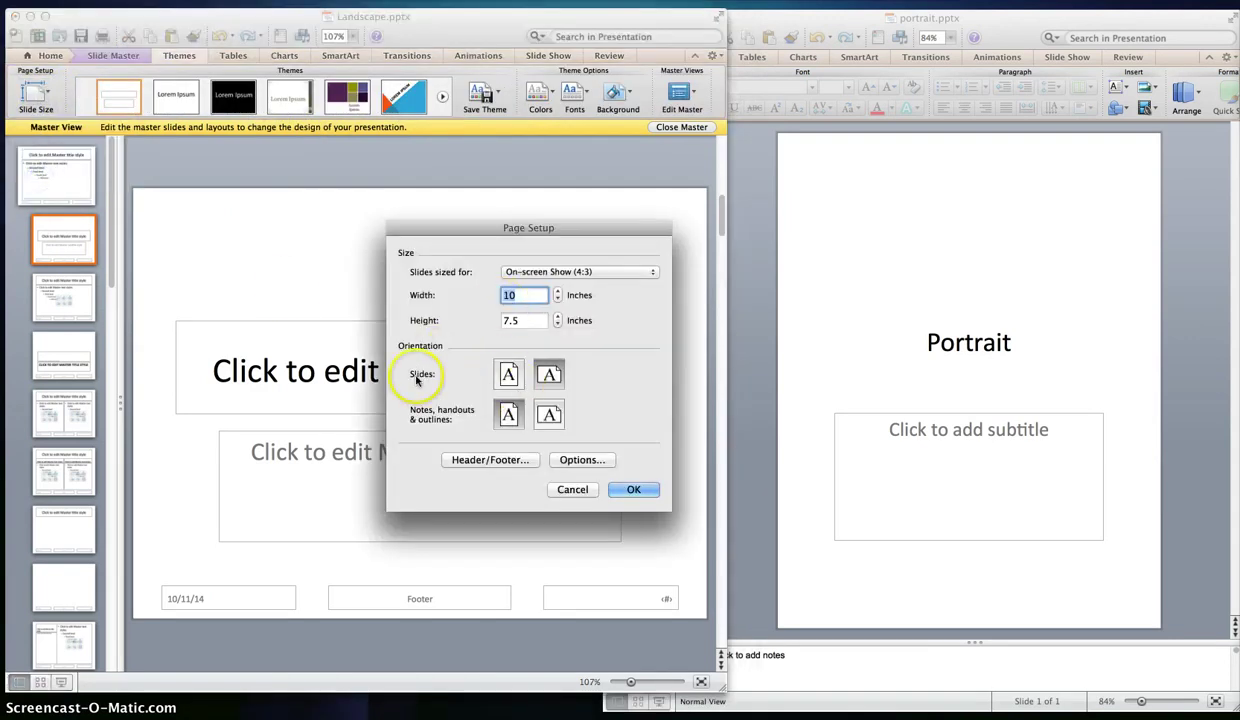
{"action": "left_click", "coordinate": [506, 373]}
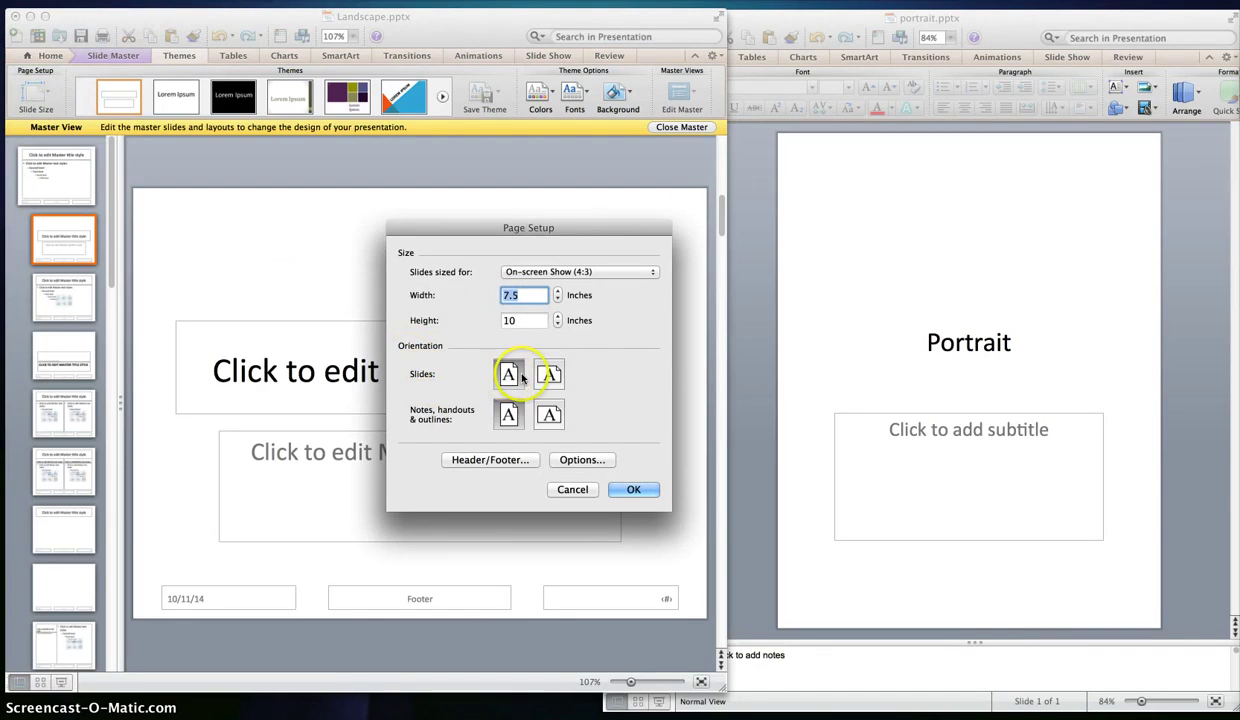
{"action": "left_click", "coordinate": [633, 489]}
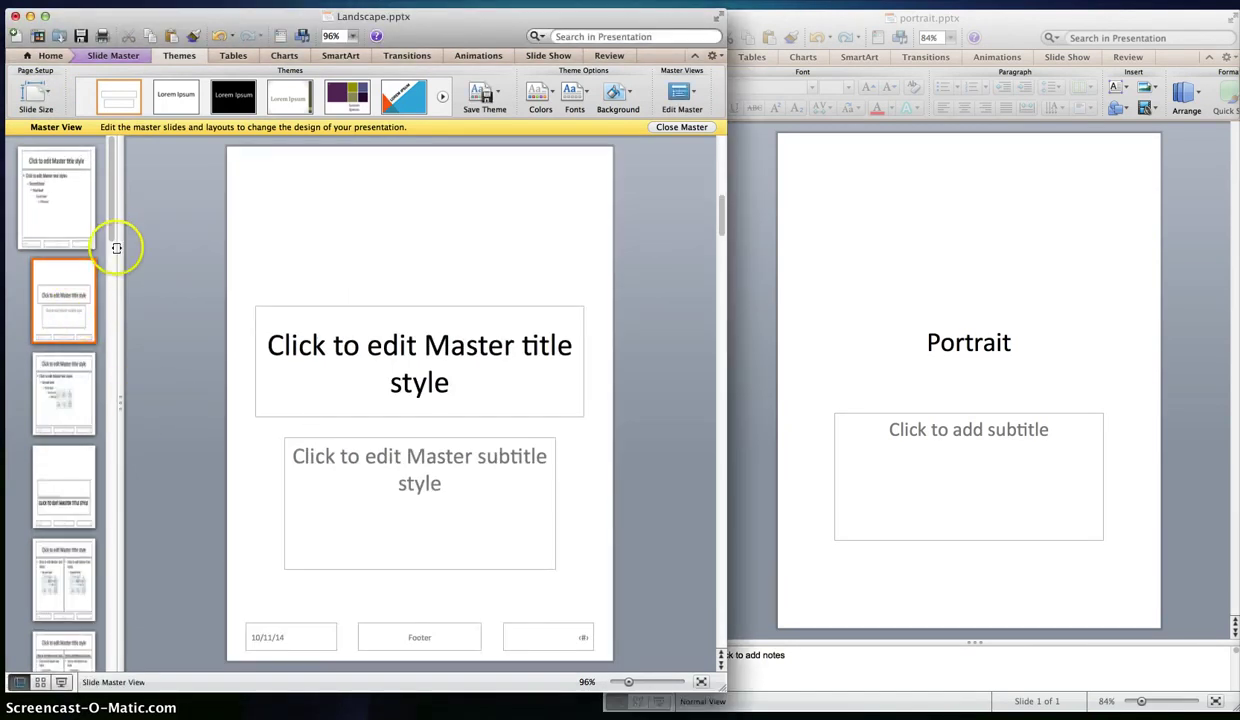
{"action": "mouse_move", "coordinate": [111, 225]}
{"action": "left_mouse_down"}
{"action": "mouse_move", "coordinate": [107, 601]}
{"action": "mouse_move", "coordinate": [107, 207]}
{"action": "left_mouse_up"}
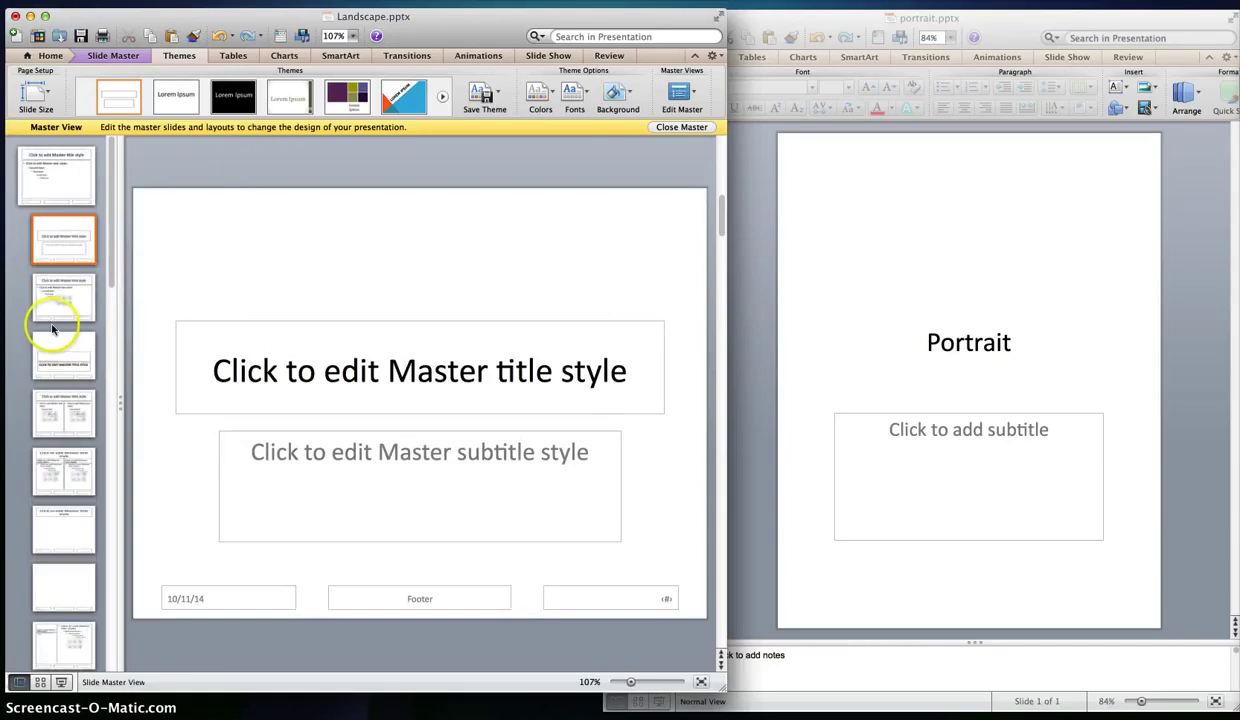
Step: Close Master view, narrow the Landscape window beside portrait.pptx, and select slide 3
{"action": "left_click", "coordinate": [681, 128]}
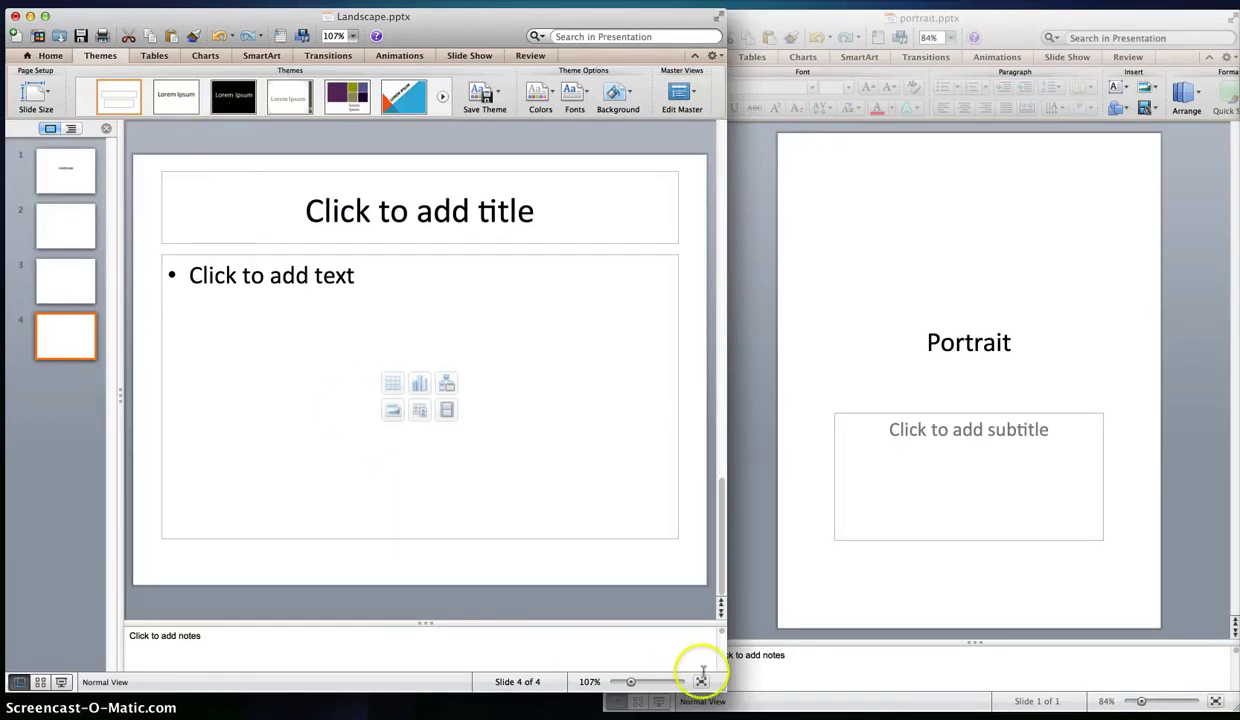
{"action": "left_click_drag", "start_coordinate": [680, 692], "coordinate": [600, 684]}
{"action": "left_click", "coordinate": [771, 38]}
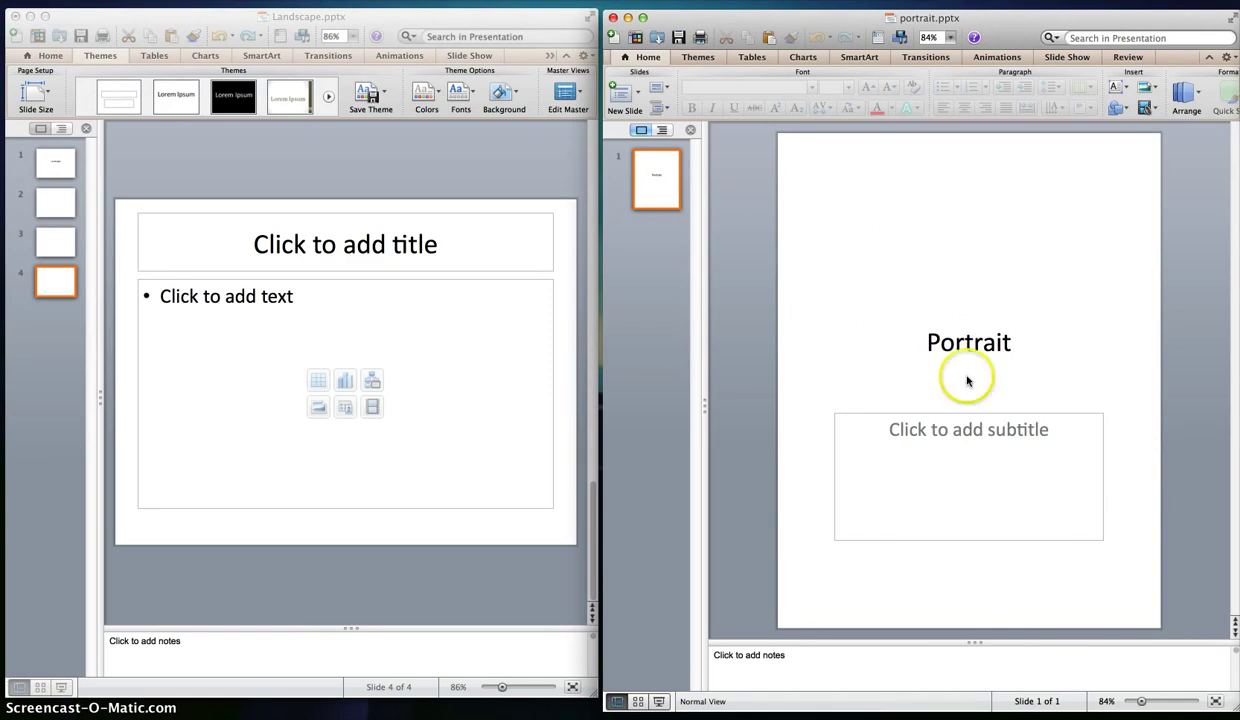
{"action": "left_click", "coordinate": [45, 349]}
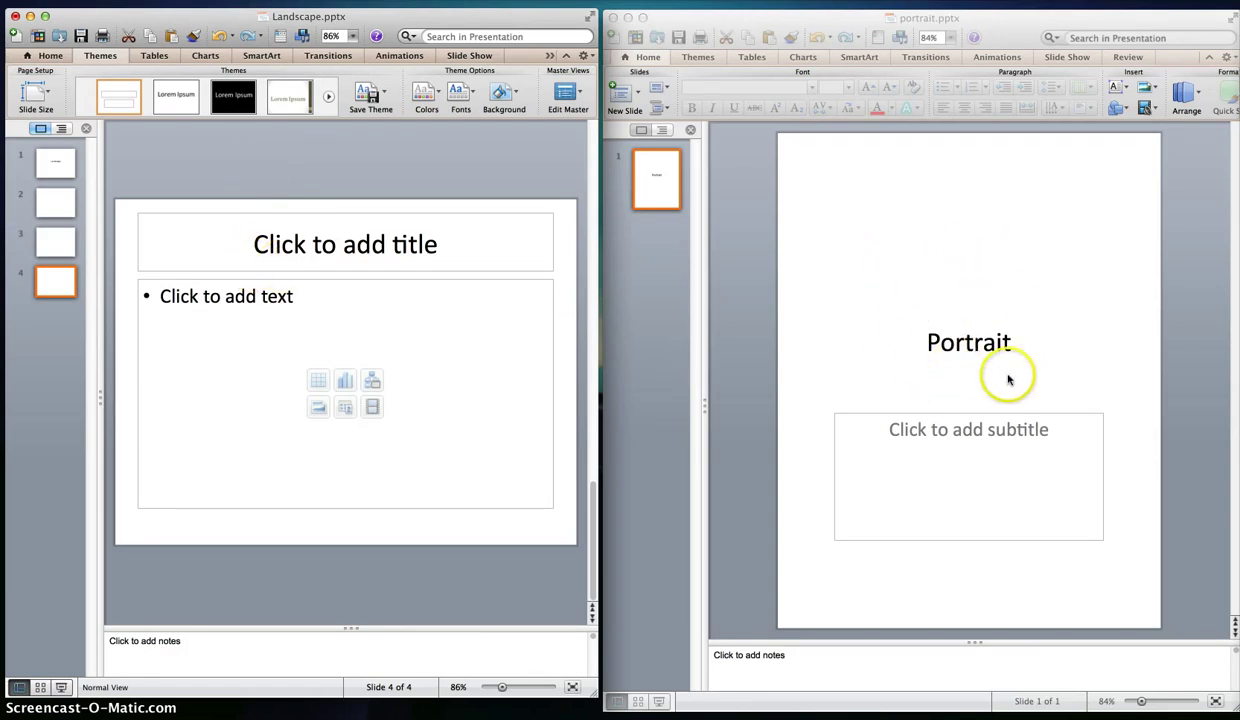
{"action": "left_click", "coordinate": [281, 241]}
{"action": "left_click", "coordinate": [64, 241]}
Step: Title the first three slides 'Landscape 1', 'Landscape 2' and 'Landscape 3'
{"action": "left_click", "coordinate": [55, 162]}
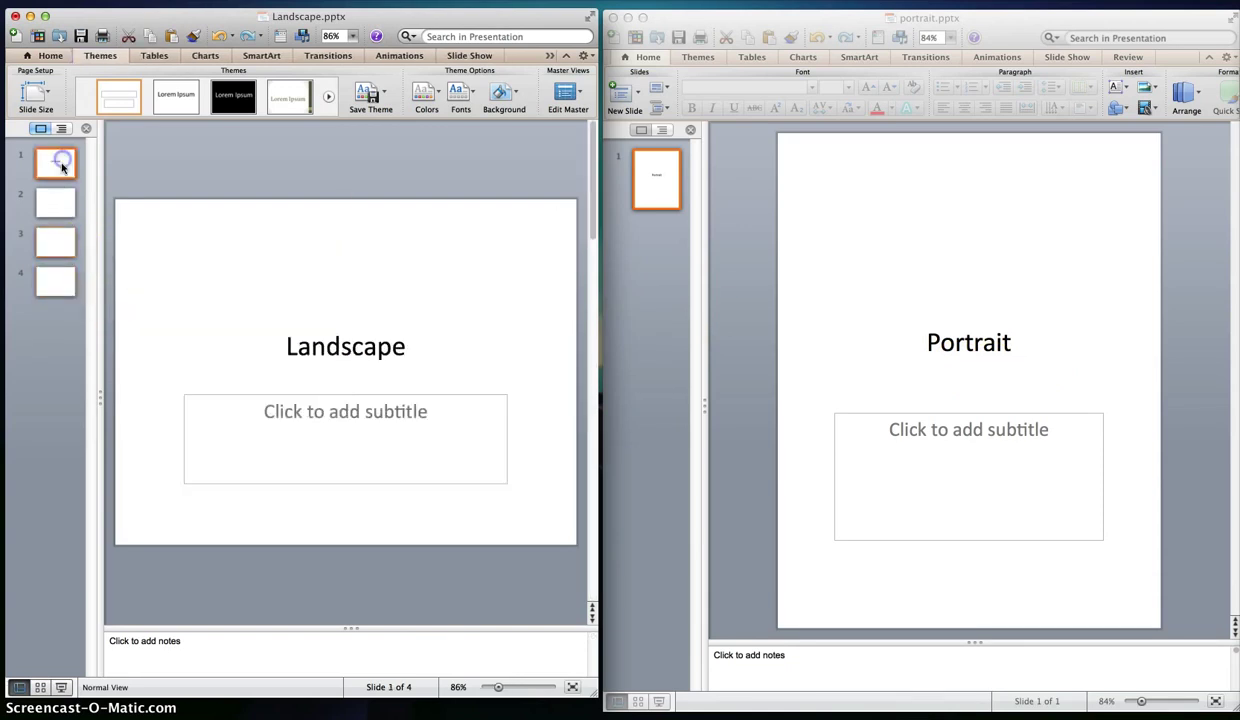
{"action": "left_click", "coordinate": [356, 347]}
{"action": "left_click", "coordinate": [415, 349]}
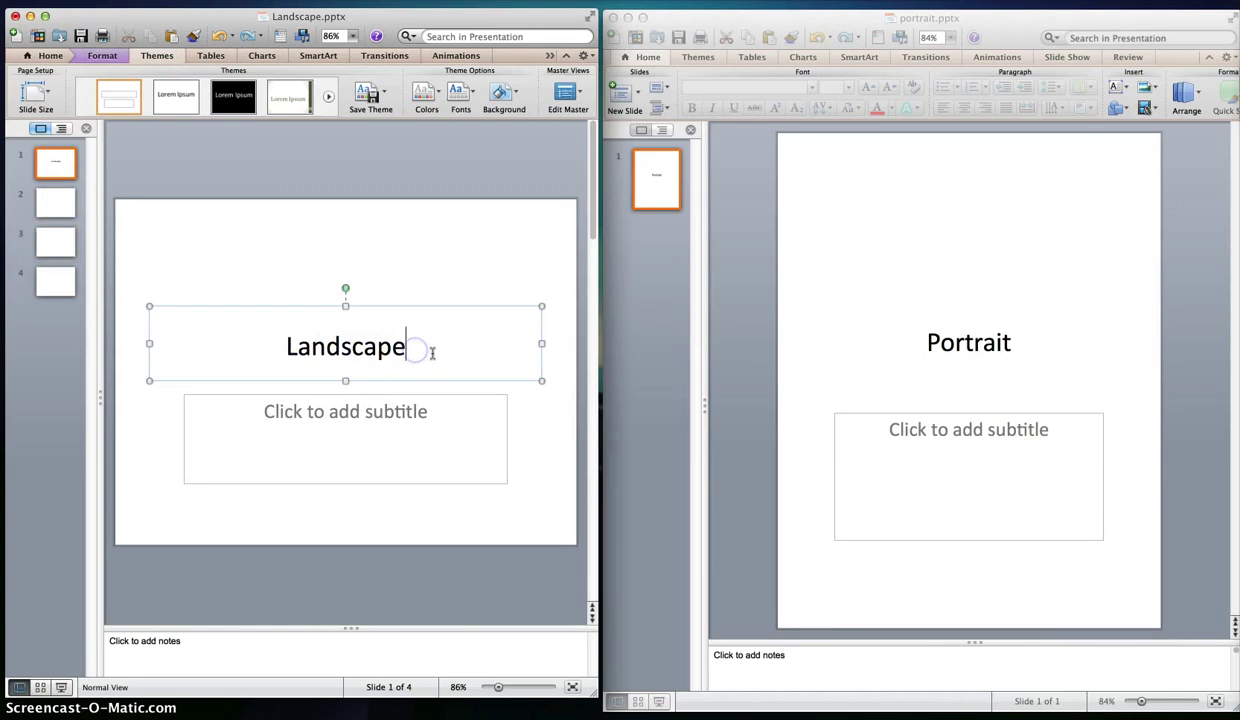
{"action": "left_click", "coordinate": [433, 352]}
{"action": "type", "text": "1"}
{"action": "left_click", "coordinate": [176, 296]}
{"action": "left_click", "coordinate": [48, 202]}
{"action": "left_click", "coordinate": [394, 254]}
{"action": "type", "text": "Landscape 3"}
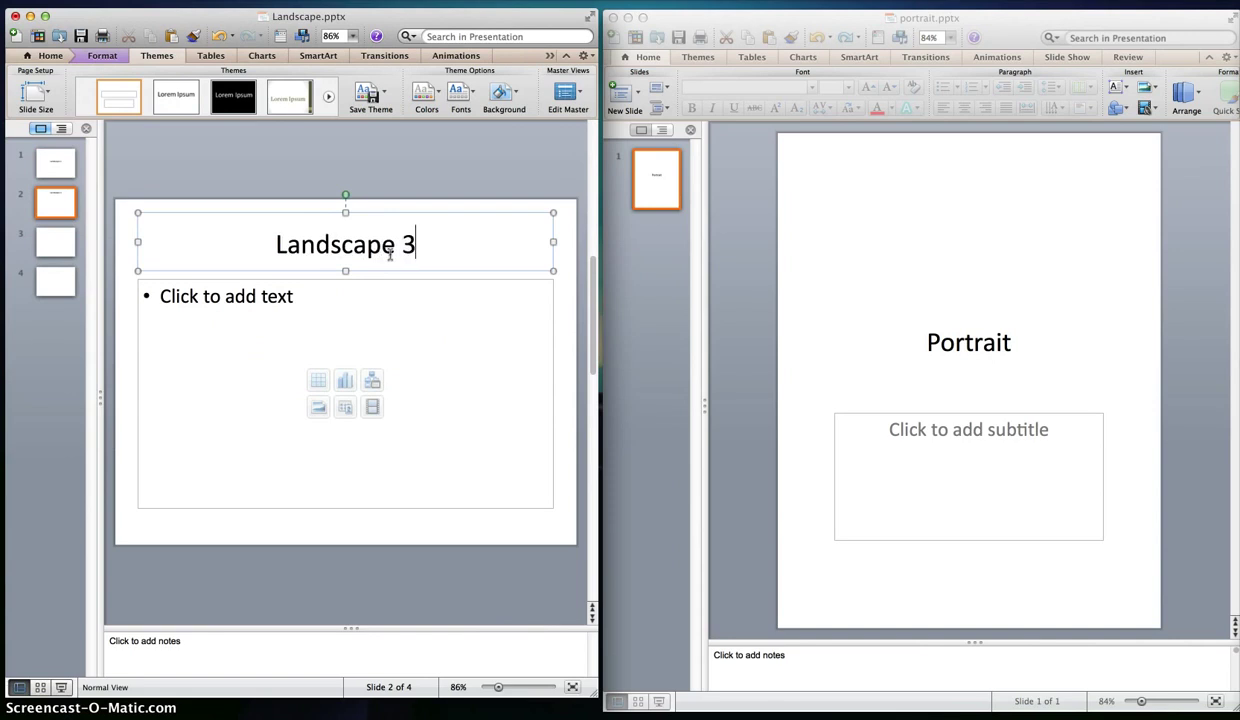
{"action": "left_click", "coordinate": [55, 244]}
{"action": "left_click", "coordinate": [244, 244]}
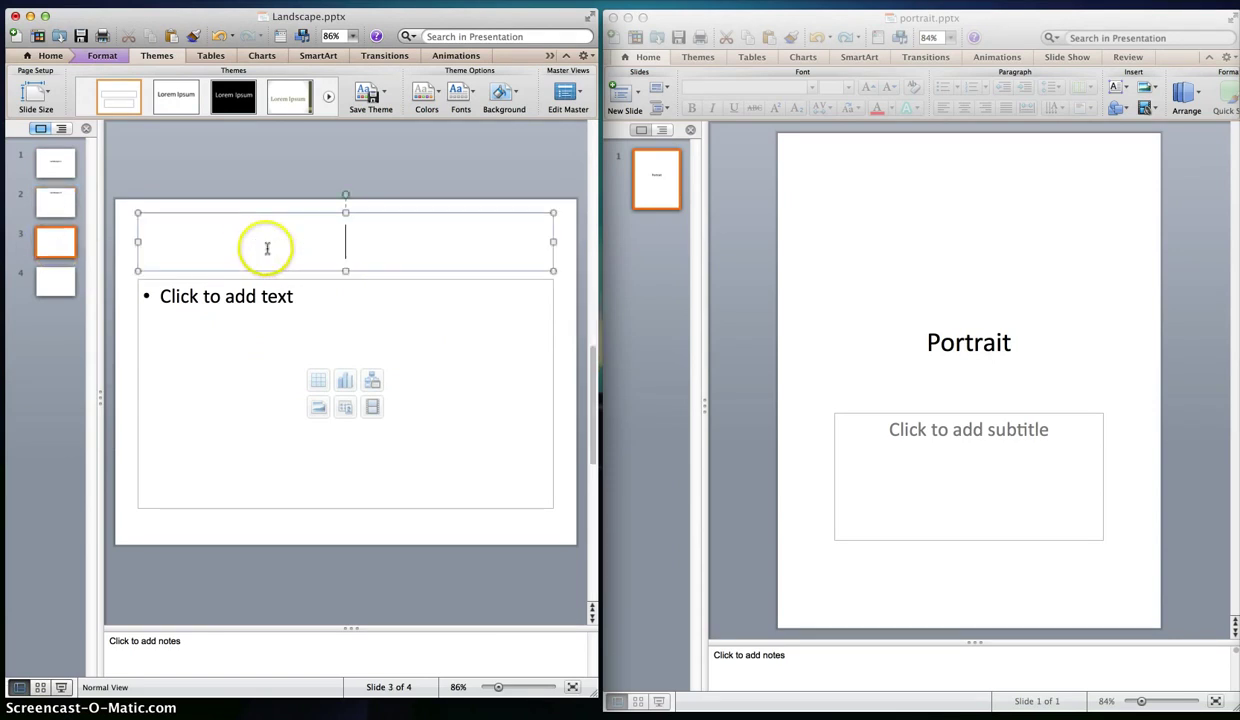
{"action": "type", "text": "Landscape"}
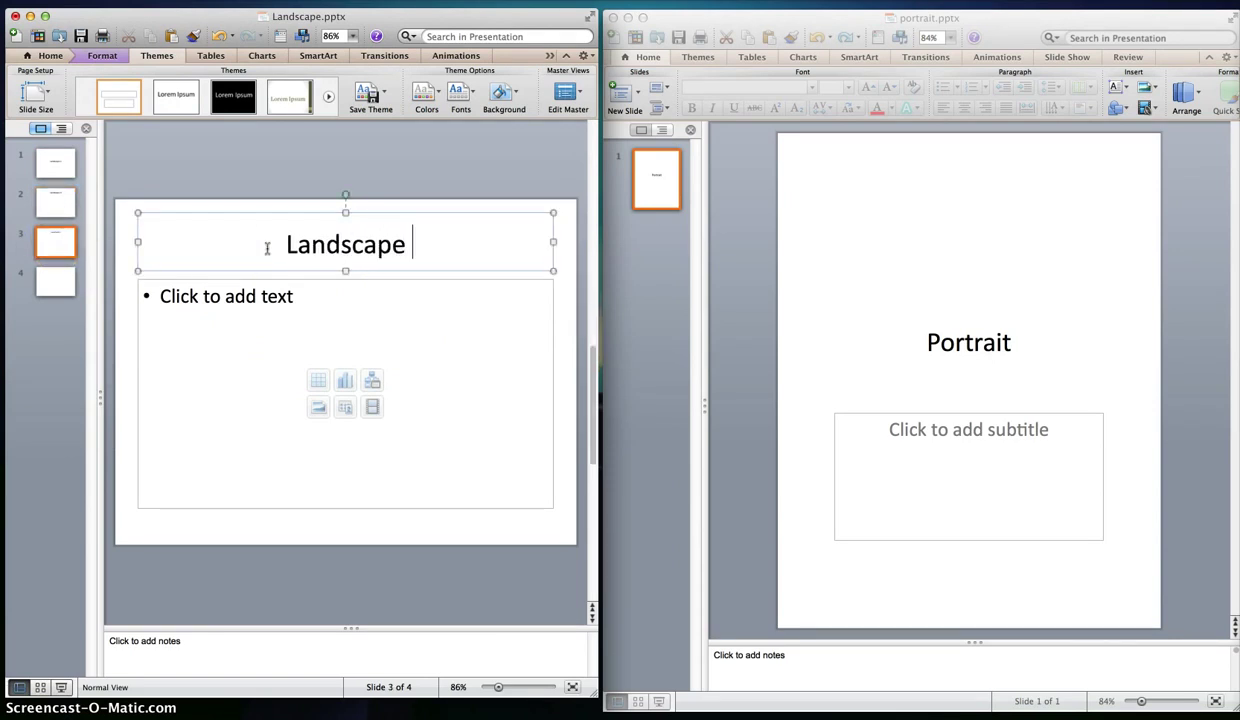
{"action": "type", "text": "3"}
Step: Title slide 4 'Portrait' and place the cursor back in that title
{"action": "left_click", "coordinate": [46, 287]}
{"action": "left_click", "coordinate": [340, 247]}
{"action": "type", "text": "Portrait"}
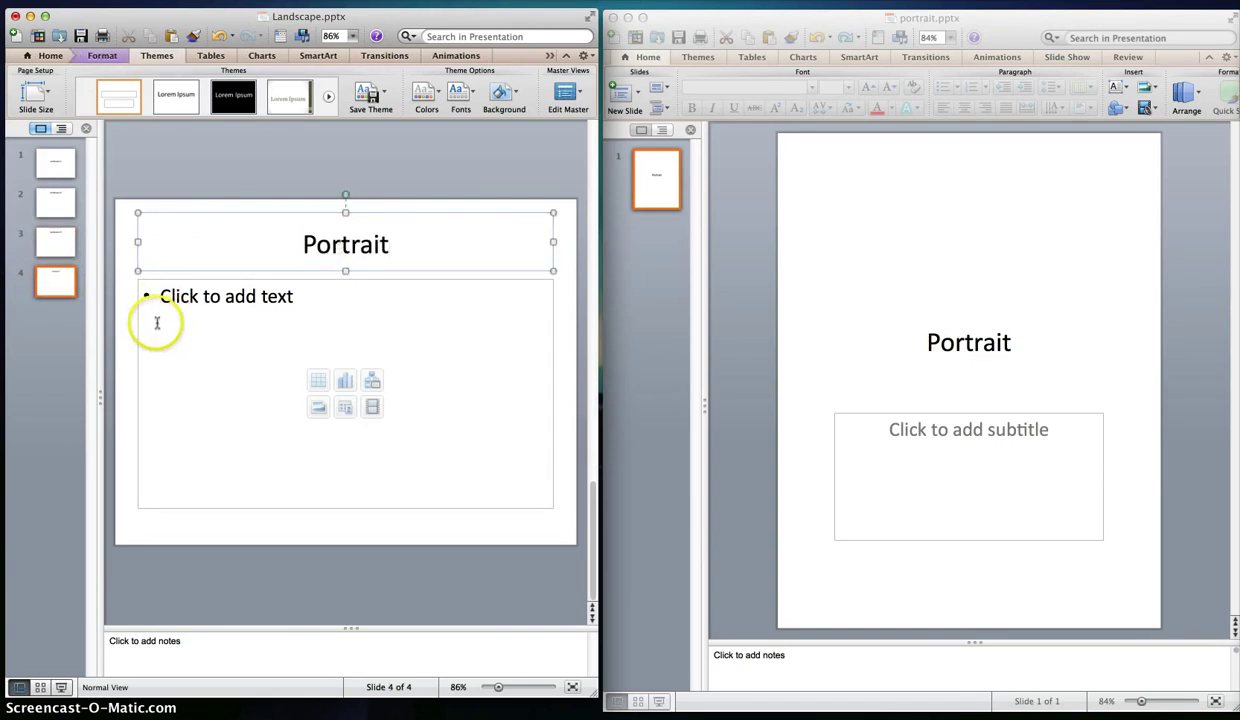
{"action": "left_click", "coordinate": [760, 22]}
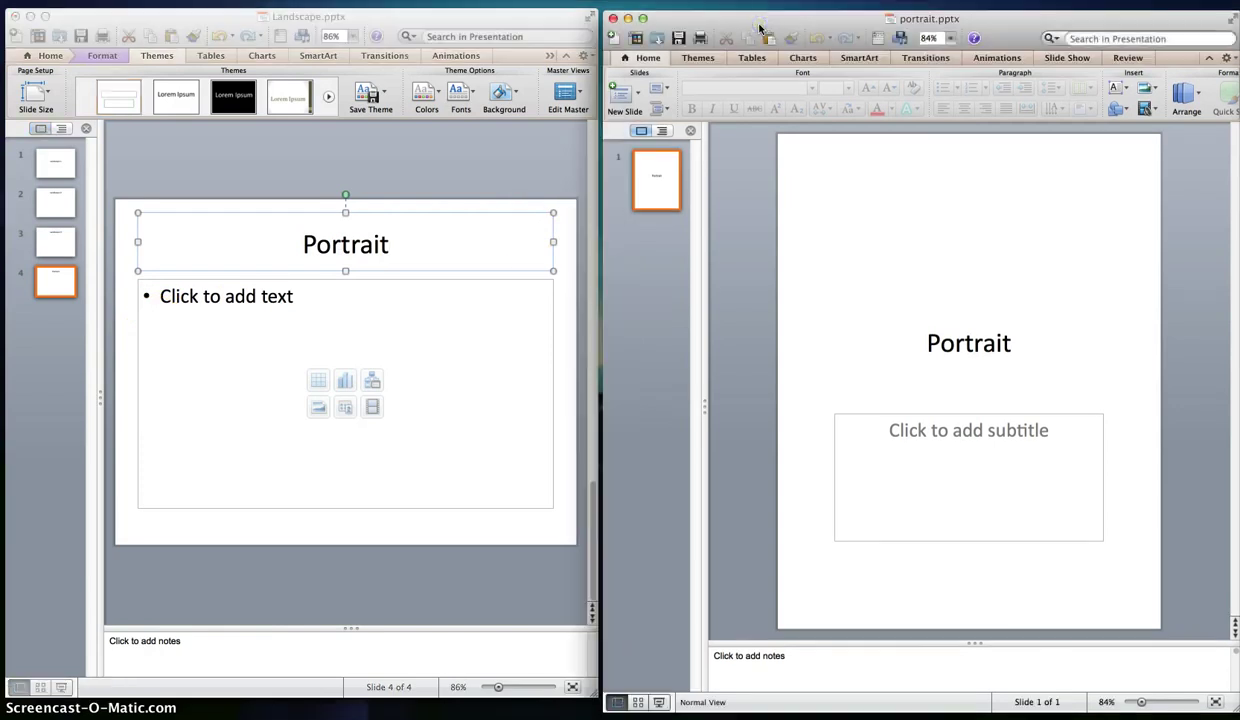
{"action": "left_click", "coordinate": [507, 17]}
{"action": "left_click", "coordinate": [238, 249]}
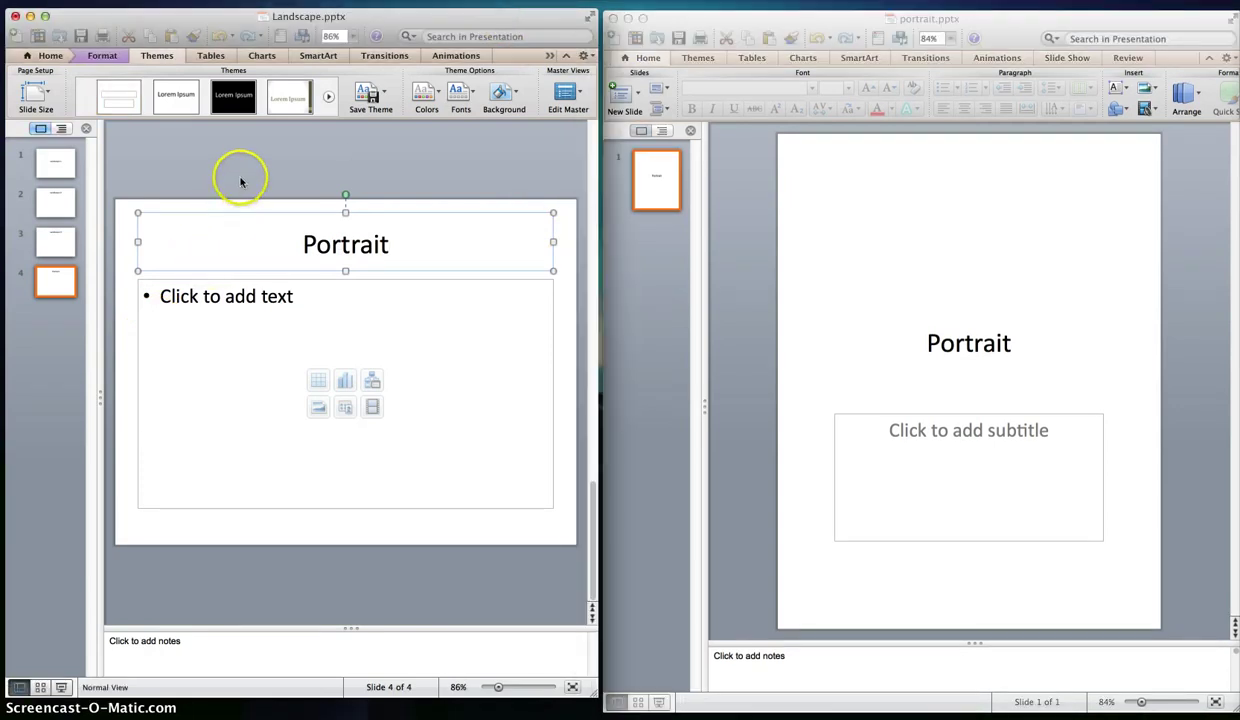
{"action": "left_click", "coordinate": [322, 244]}
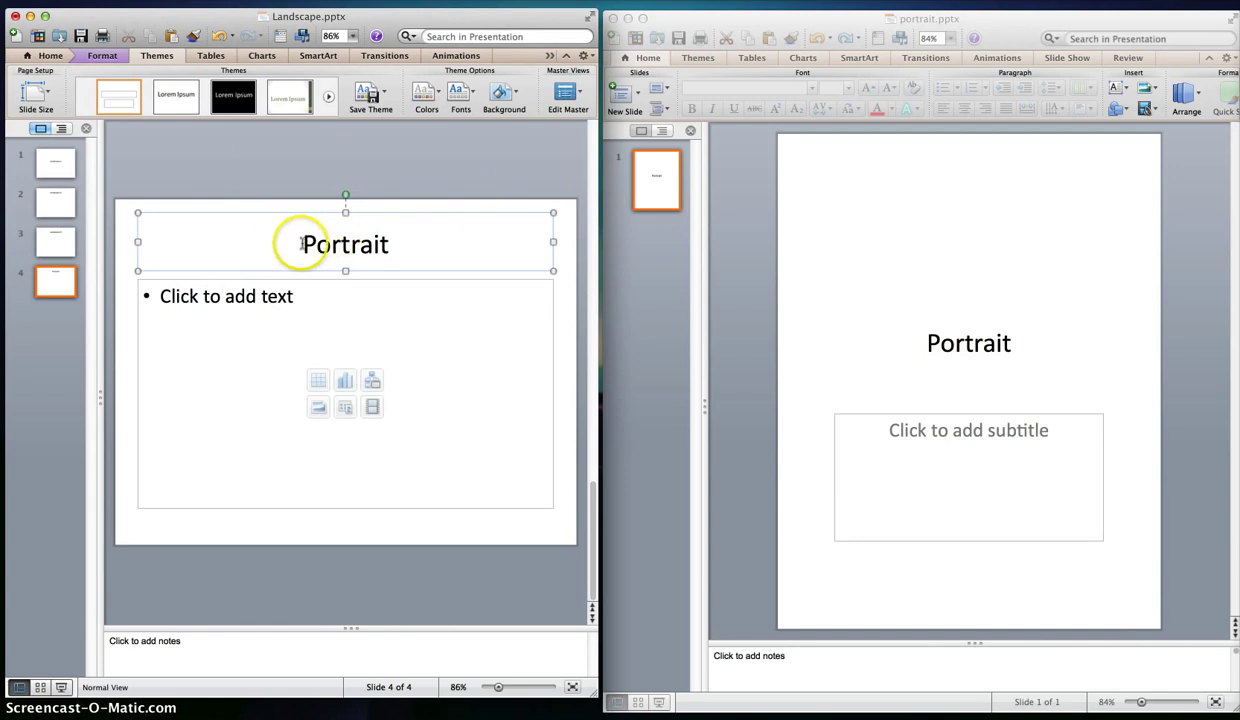
Step: Select the word 'Portrait' in the slide 4 title and open Action Settings
{"action": "left_click_drag", "start_coordinate": [302, 243], "coordinate": [390, 244]}
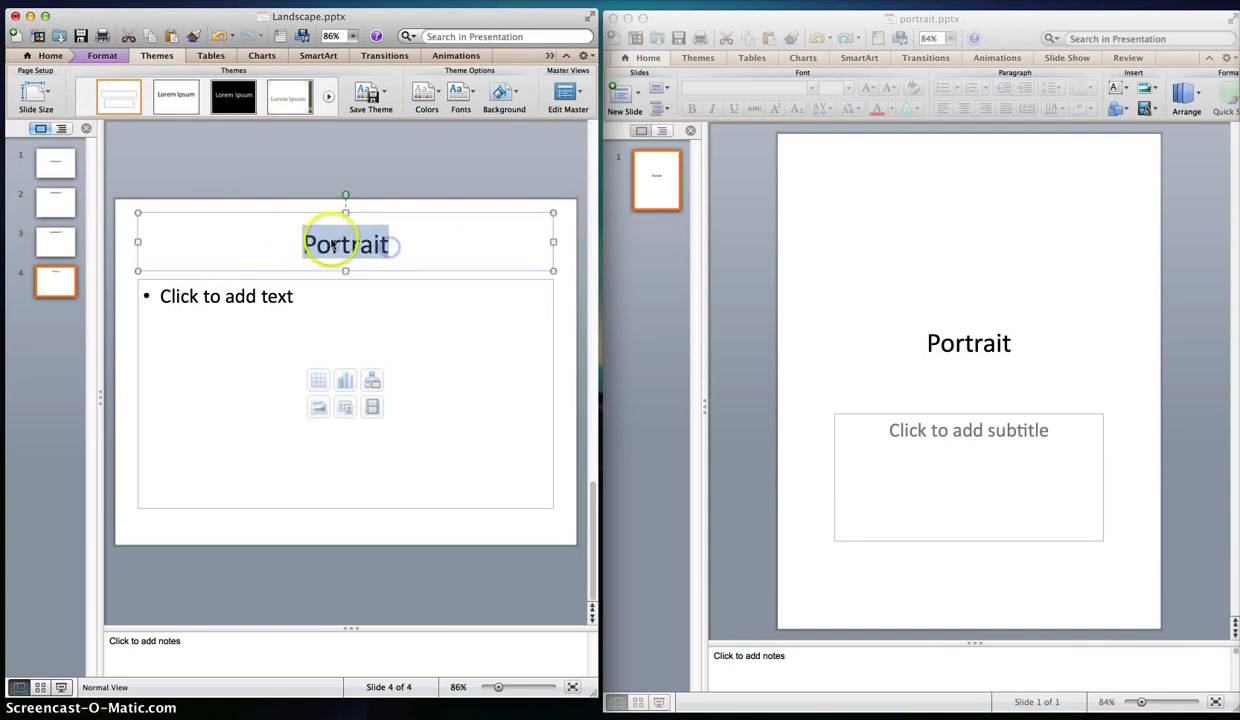
{"action": "left_click_drag", "start_coordinate": [303, 244], "coordinate": [390, 244]}
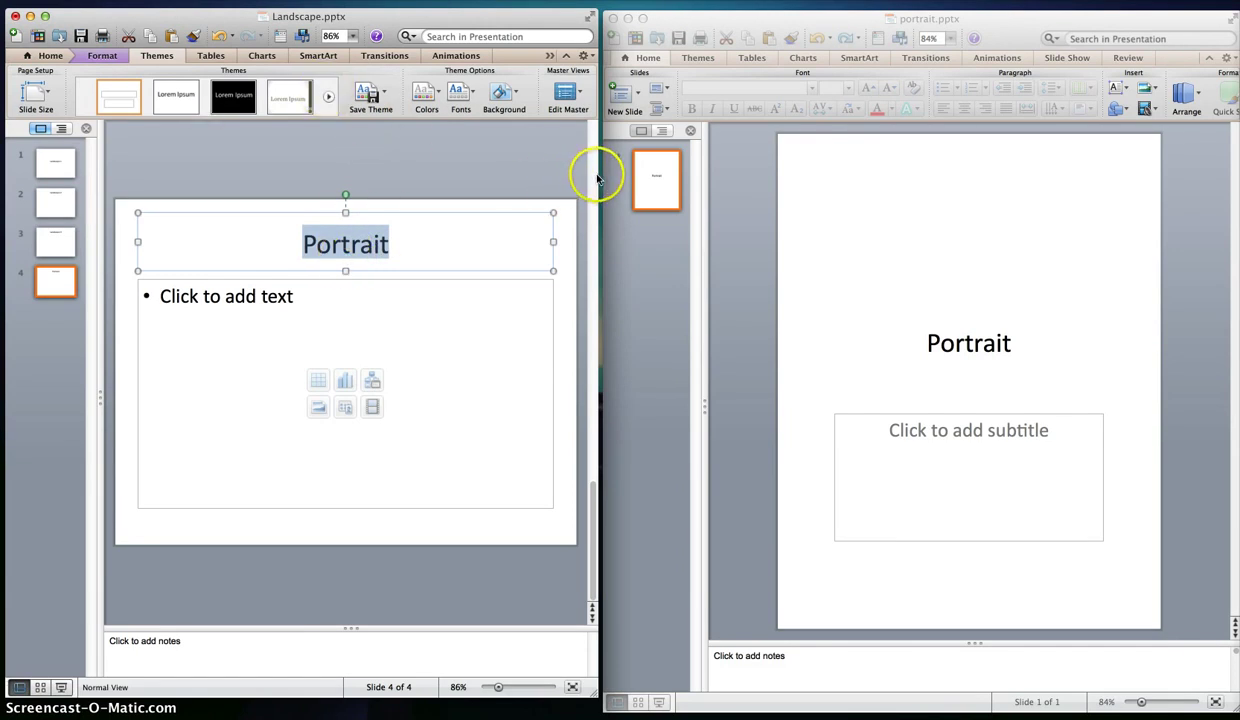
{"action": "left_click_drag", "start_coordinate": [685, 179], "coordinate": [811, 199]}
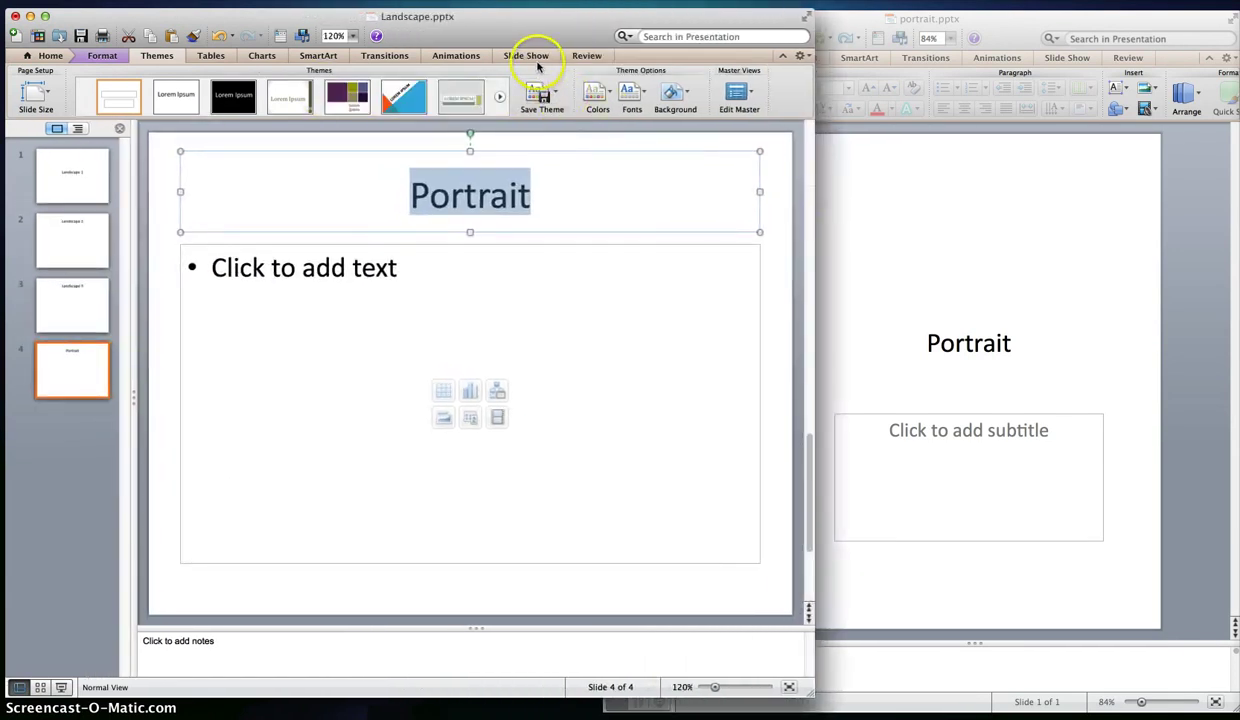
{"action": "left_click", "coordinate": [525, 55]}
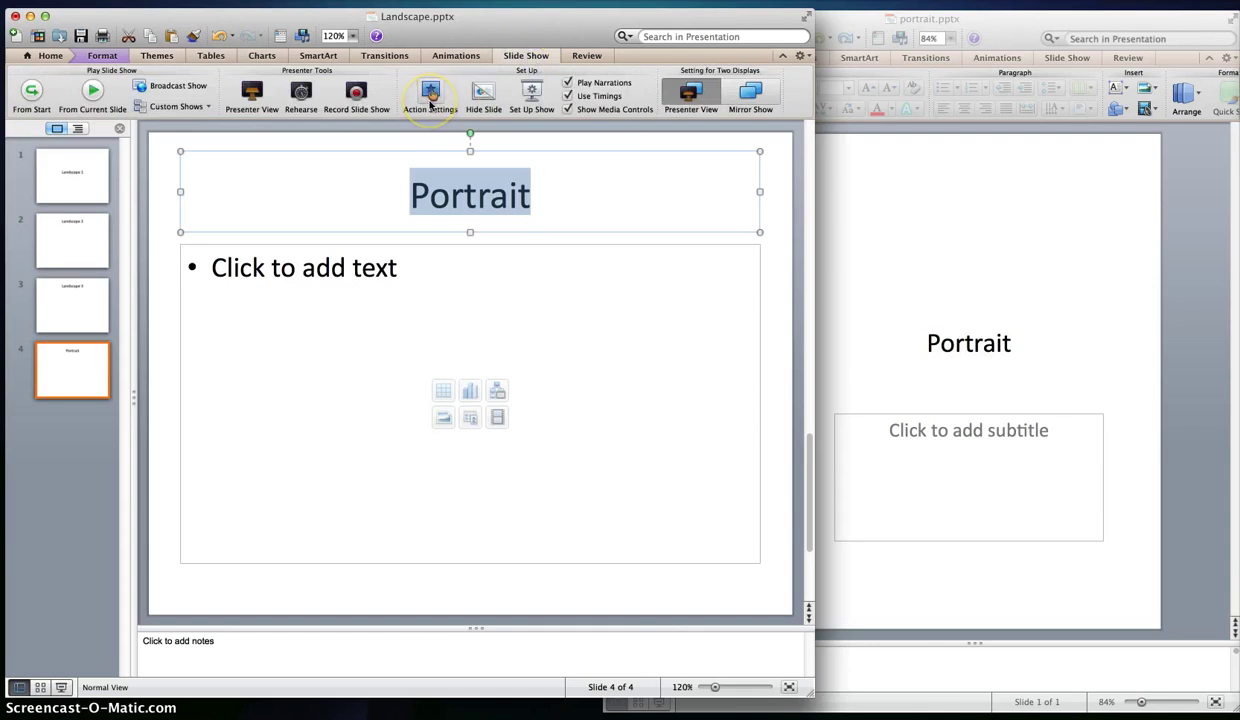
{"action": "left_click", "coordinate": [428, 100]}
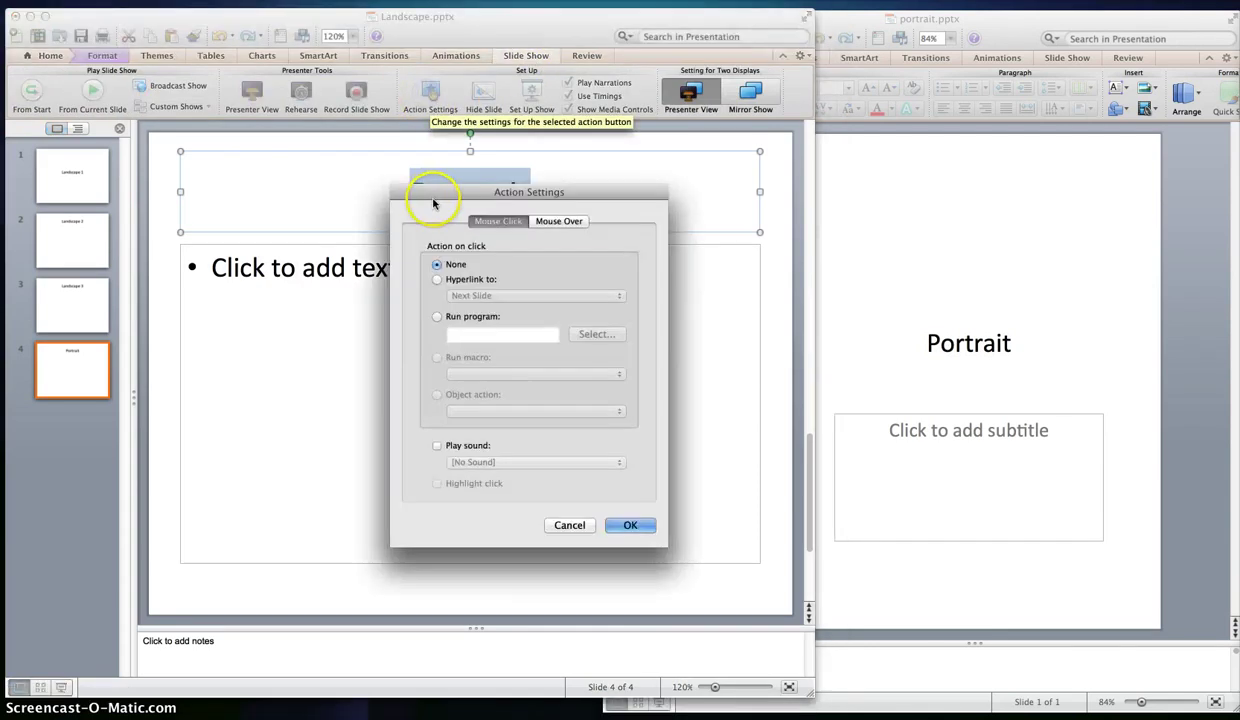
{"action": "left_click_drag", "start_coordinate": [440, 200], "coordinate": [488, 262]}
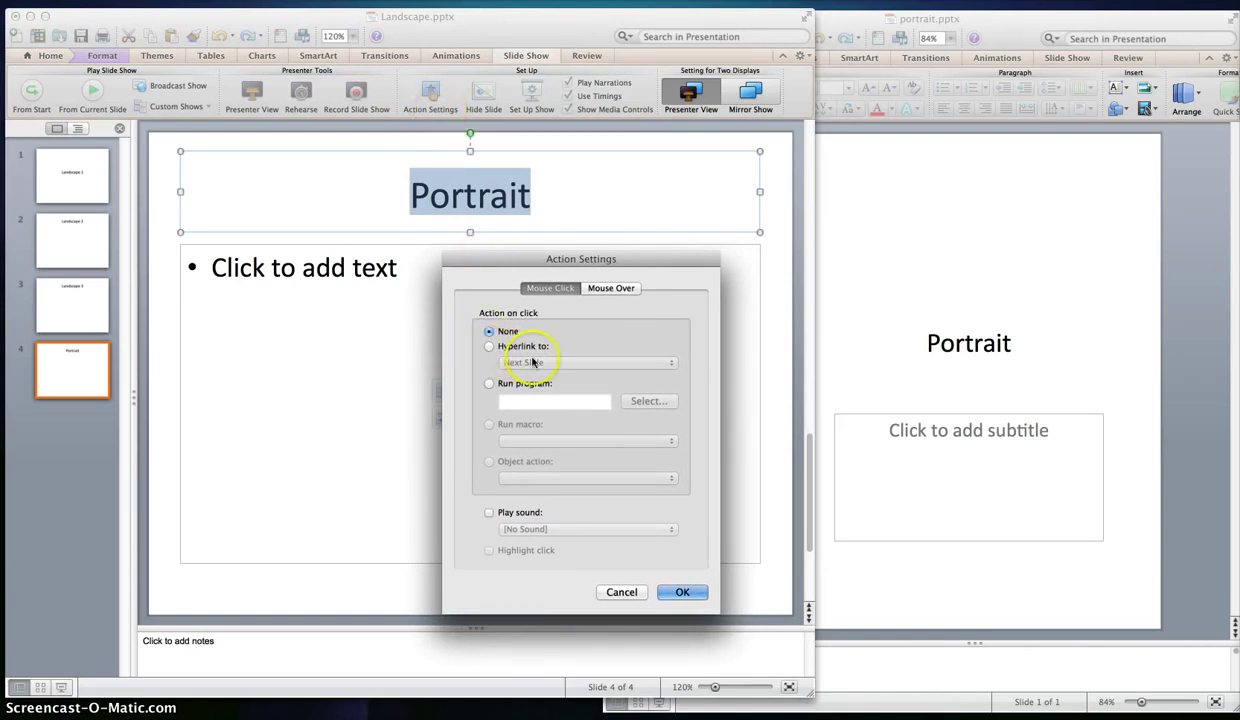
Step: Hyperlink the title to the portrait presentation in the ppt folder as another PowerPoint presentation
{"action": "left_click", "coordinate": [489, 346]}
{"action": "left_click", "coordinate": [530, 362]}
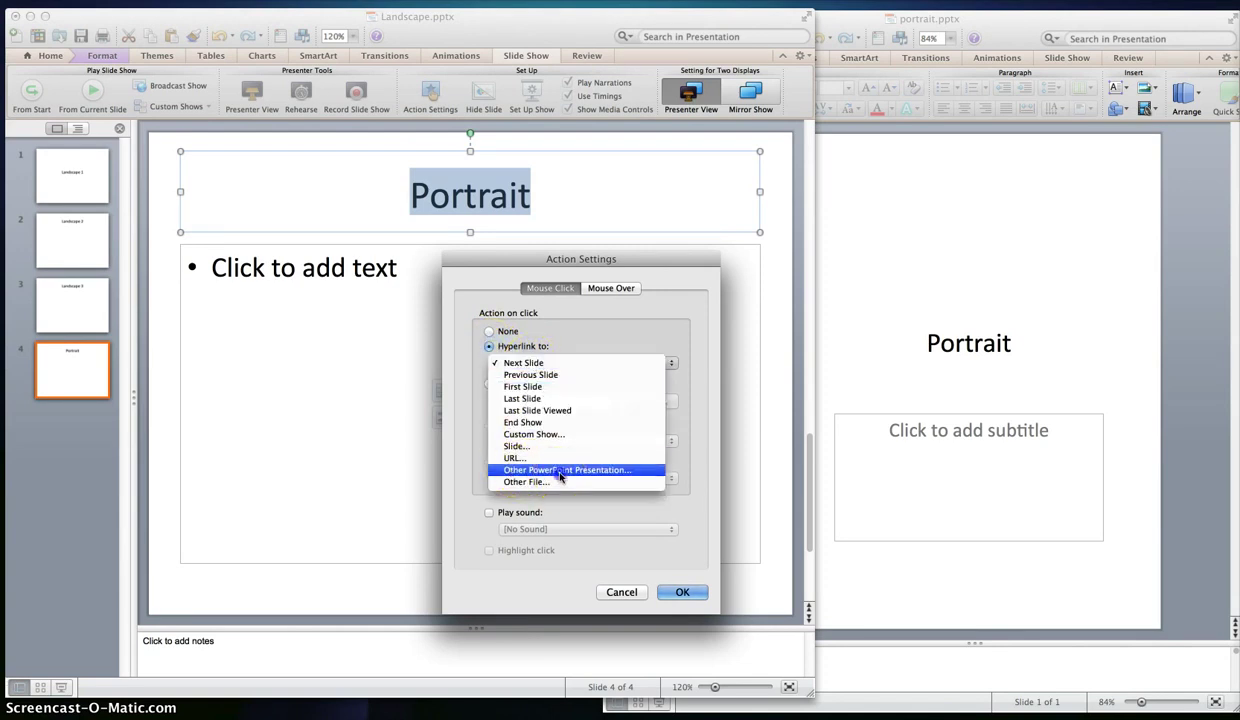
{"action": "left_click", "coordinate": [528, 470]}
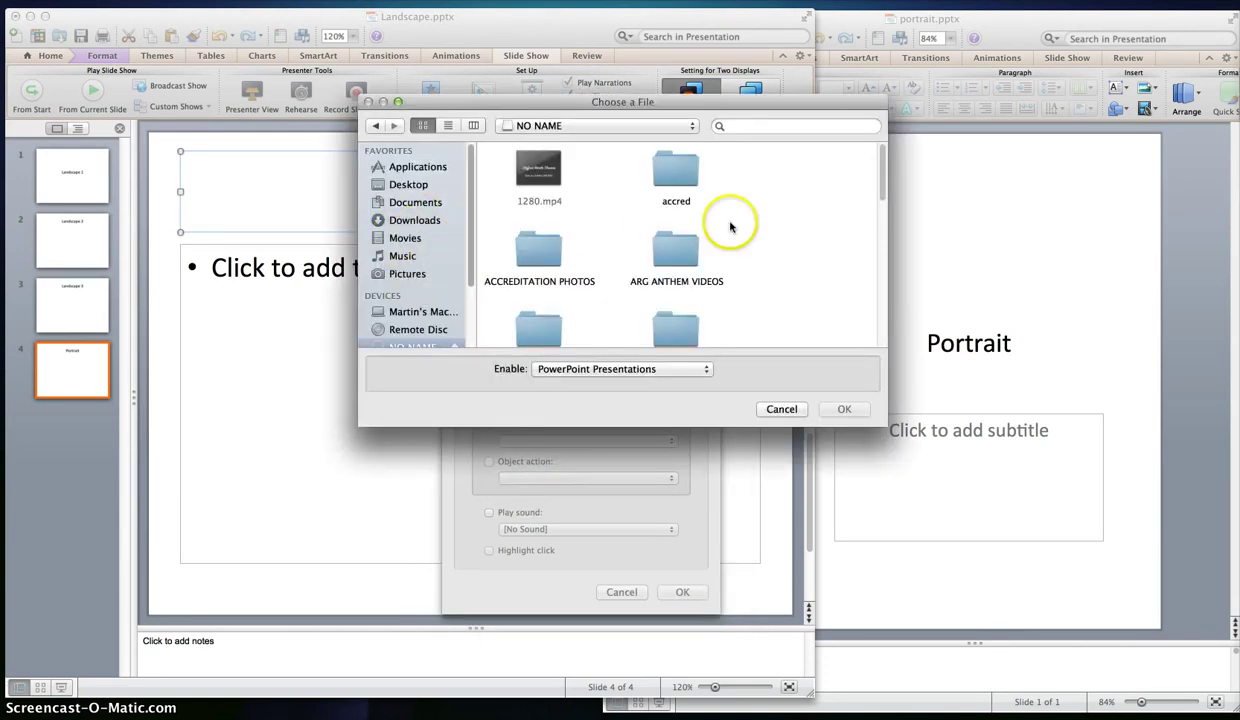
{"action": "left_click", "coordinate": [881, 238]}
{"action": "left_click_drag", "start_coordinate": [881, 238], "coordinate": [880, 300]}
{"action": "left_click", "coordinate": [524, 191]}
{"action": "double_click", "coordinate": [524, 191]}
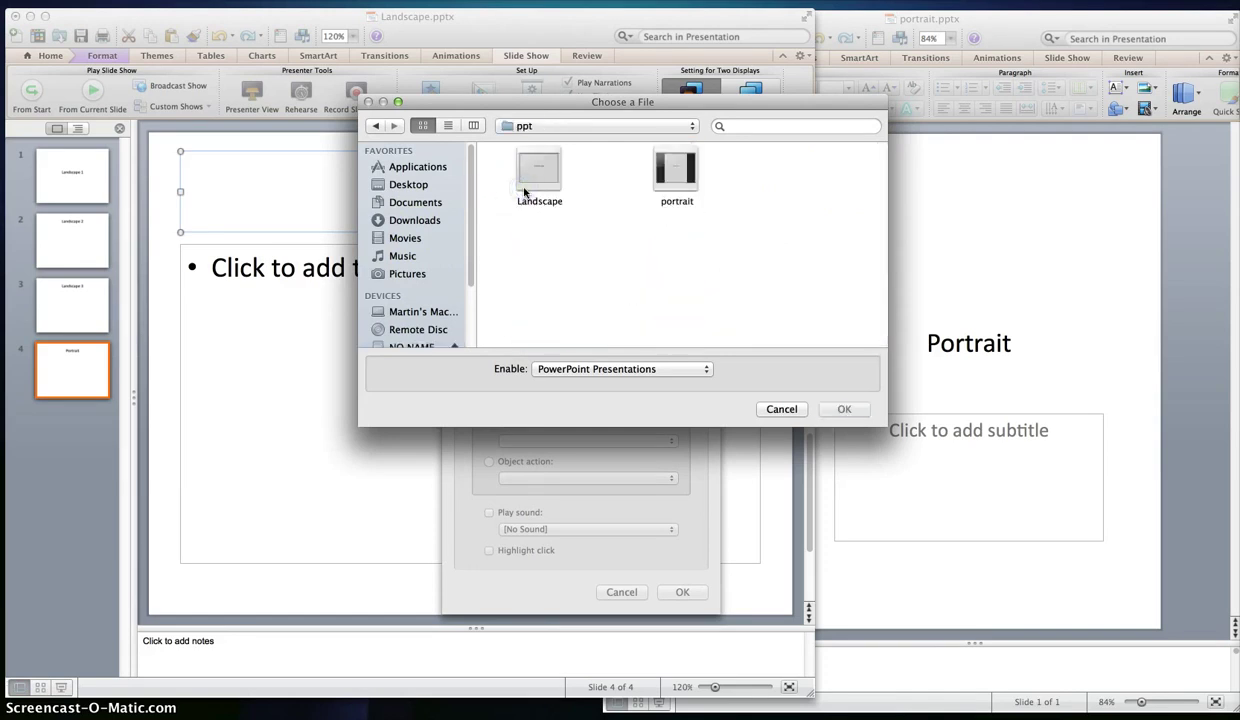
{"action": "left_click", "coordinate": [680, 172]}
{"action": "left_click", "coordinate": [846, 409]}
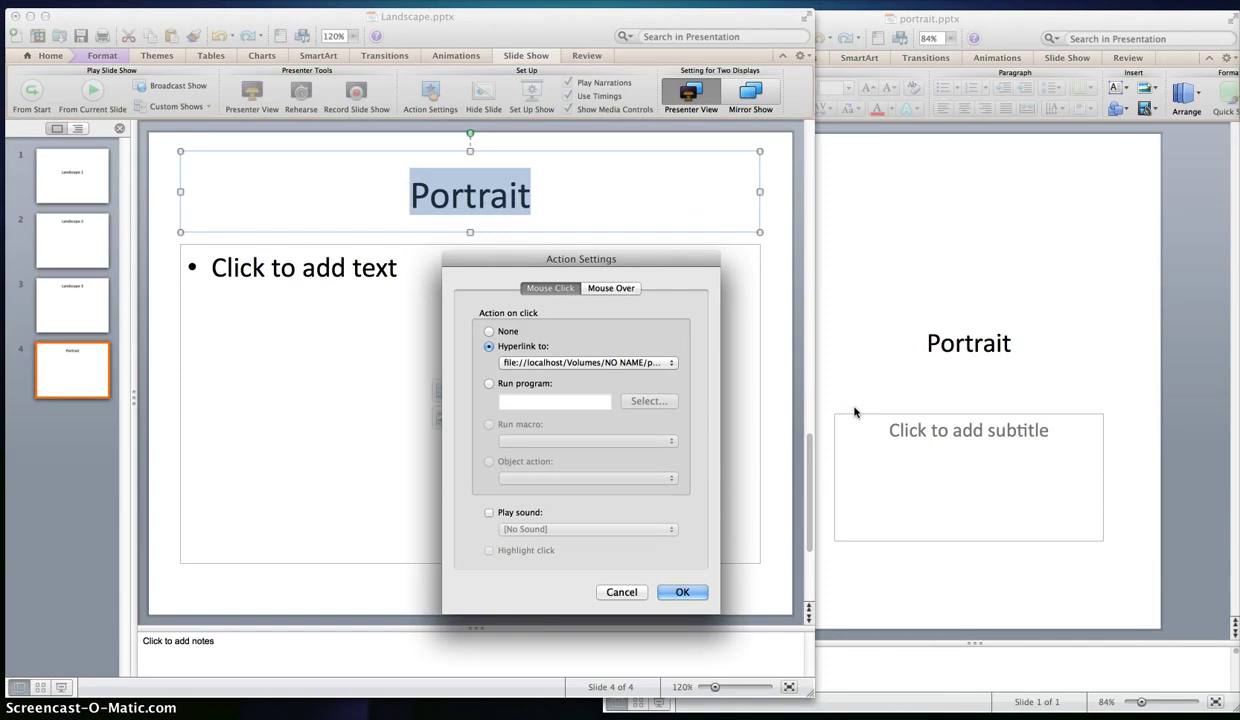
{"action": "left_click", "coordinate": [627, 586]}
{"action": "left_click", "coordinate": [682, 592]}
{"action": "left_click", "coordinate": [576, 191]}
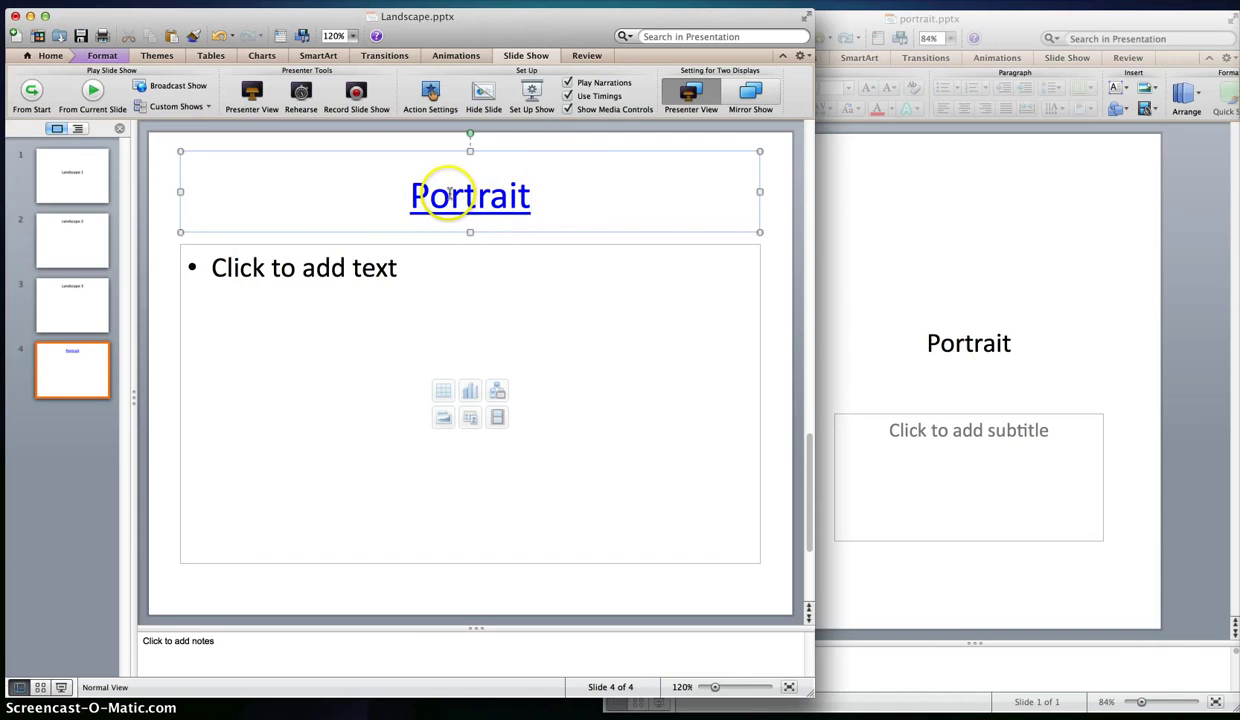
Step: Widen the Landscape window and run the slide show from slide 4 to test the link
{"action": "left_click_drag", "start_coordinate": [808, 693], "coordinate": [993, 691]}
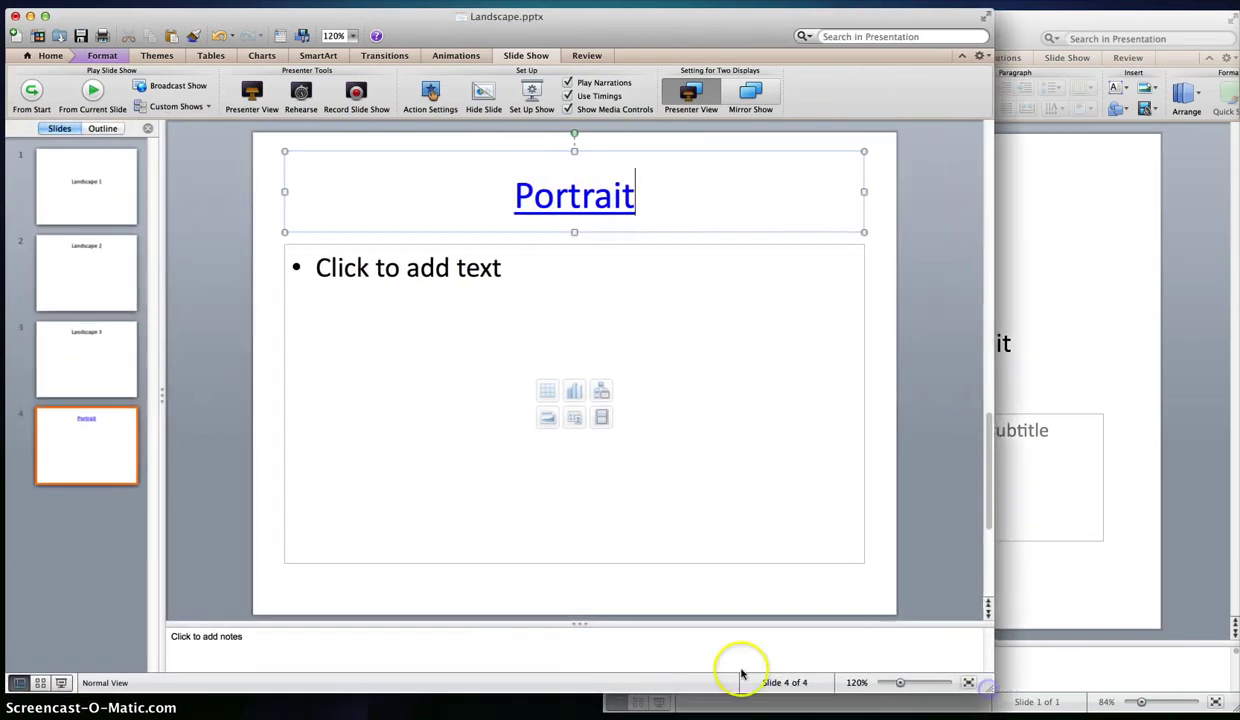
{"action": "left_click", "coordinate": [61, 683]}
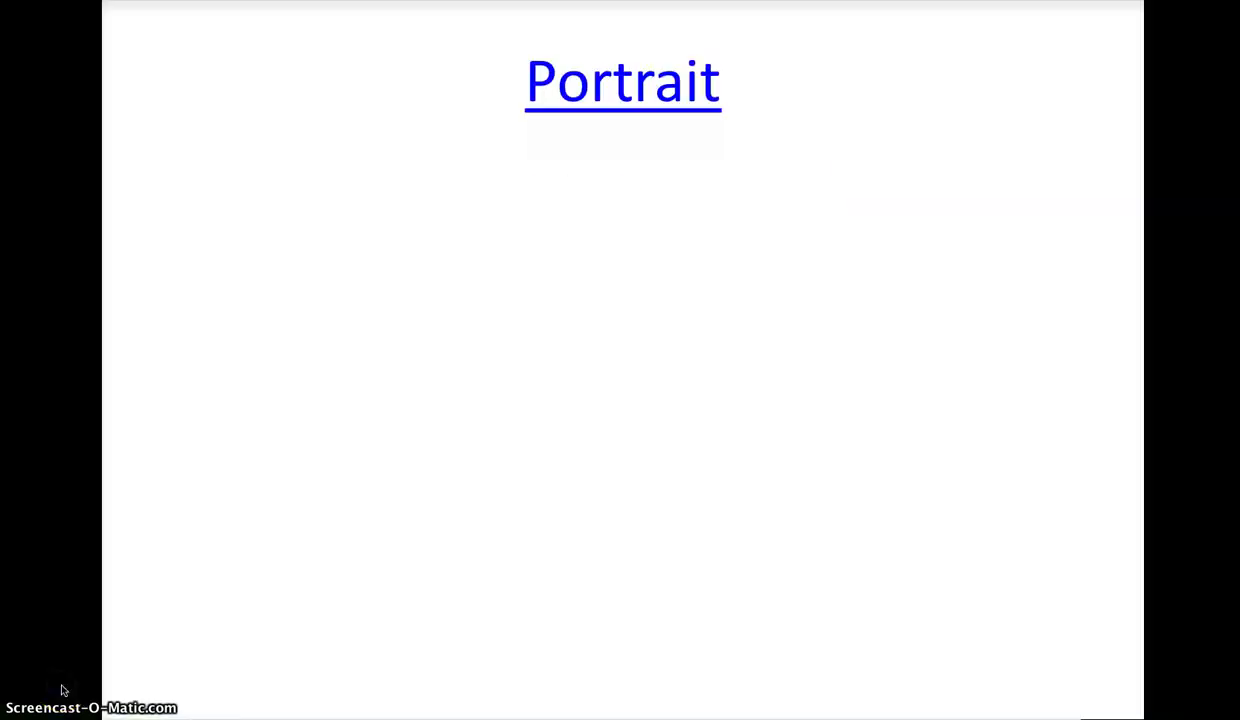